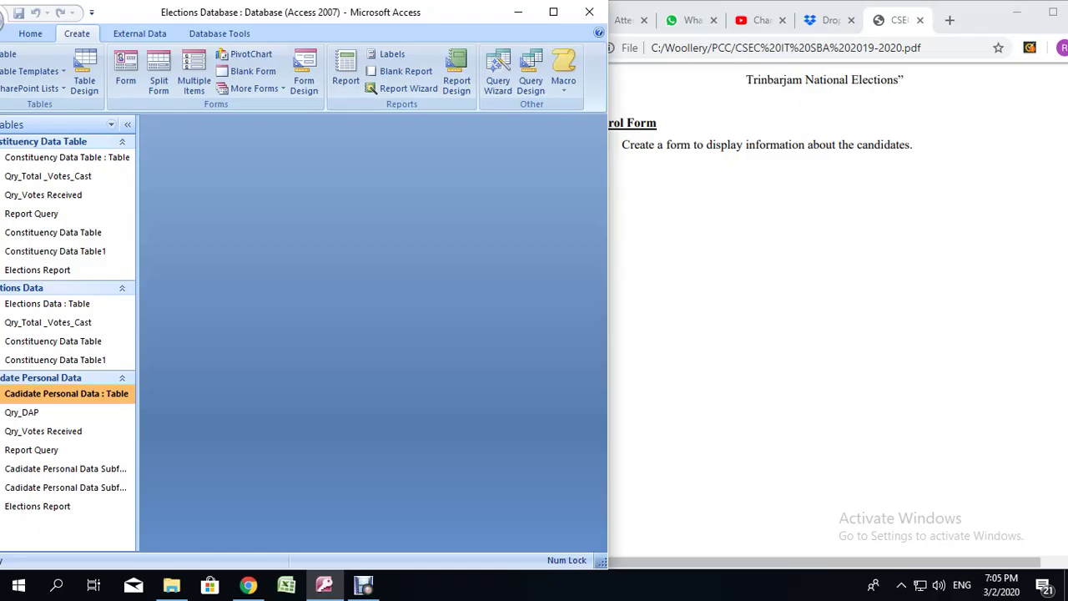
Step: Switch to the assignment PDF in the browser and highlight the Control Form instruction about displaying candidate information
{"action": "key", "text": "alt+Tab"}
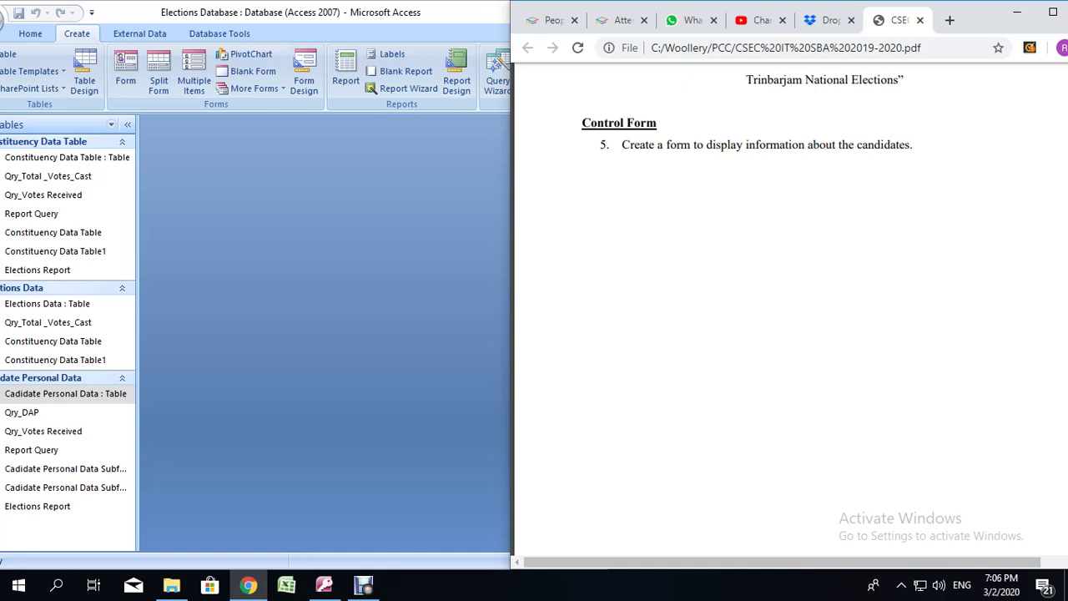
{"action": "left_click_drag", "start_coordinate": [622, 144], "coordinate": [918, 144]}
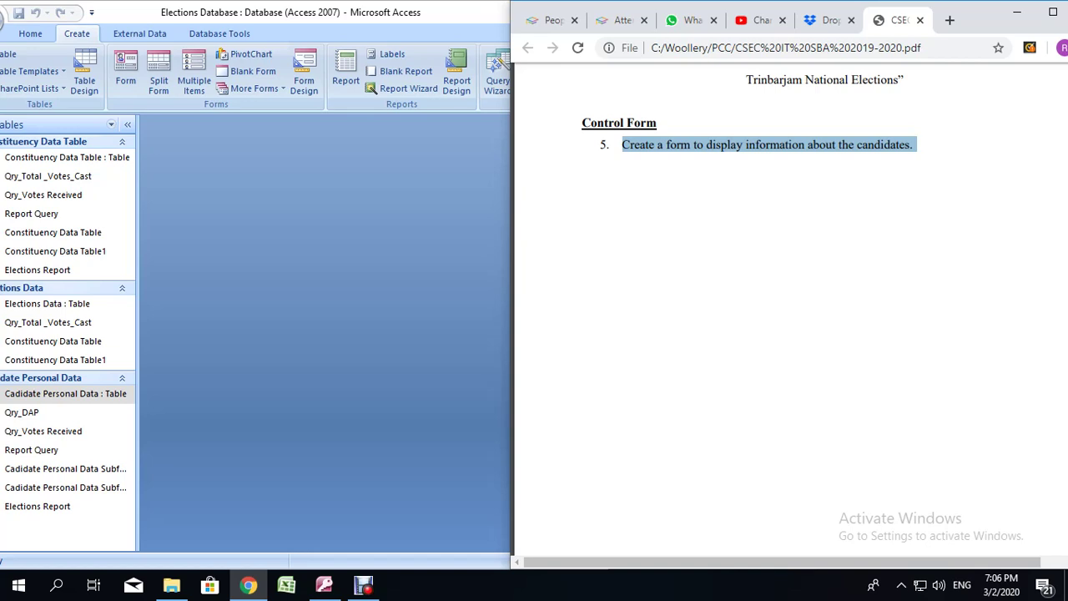
Step: Switch back to the Access database, start the Form Wizard and add all fields from the Cadidate Personal Data table
{"action": "left_click", "coordinate": [66, 394]}
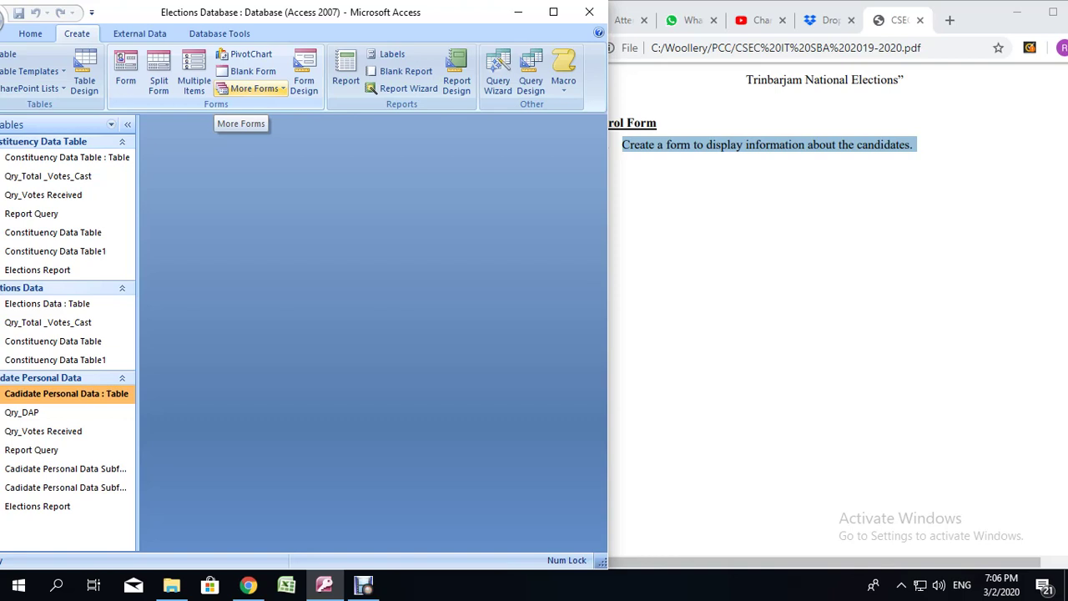
{"action": "left_click", "coordinate": [251, 88]}
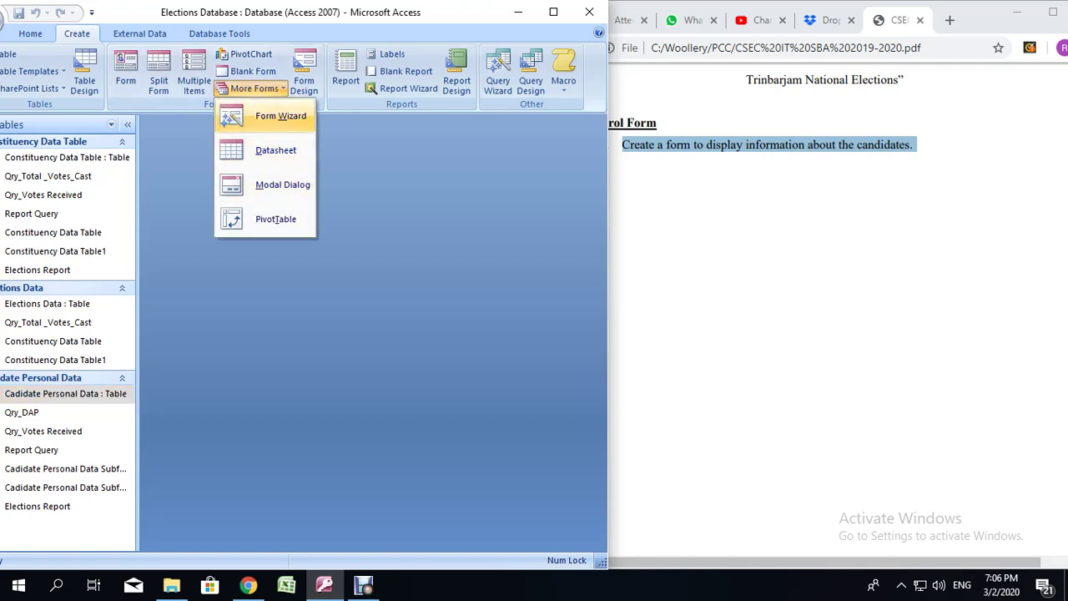
{"action": "left_click", "coordinate": [275, 116]}
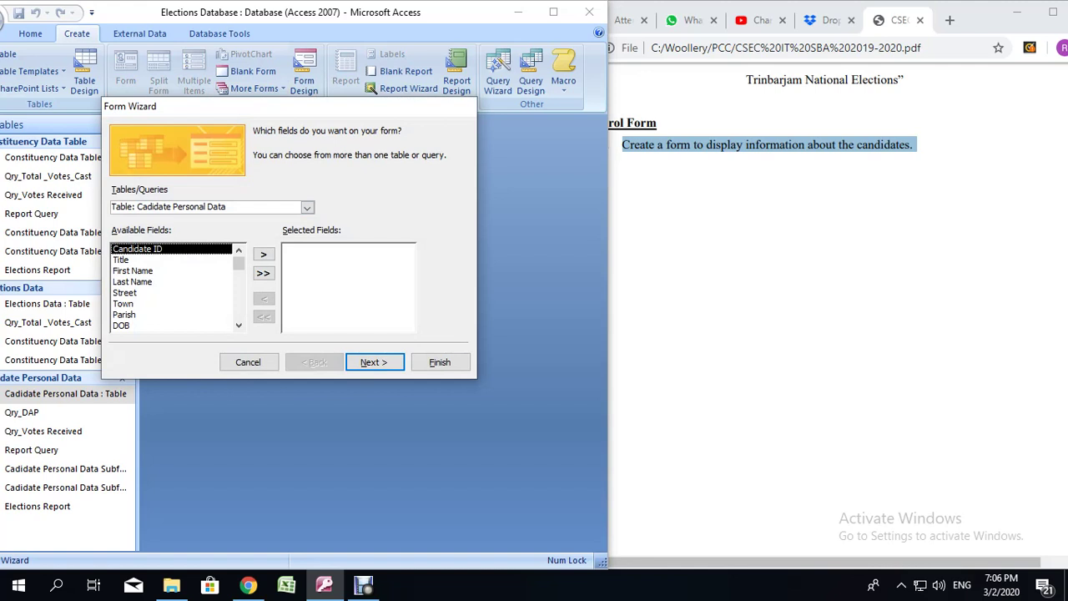
{"action": "left_click", "coordinate": [307, 207]}
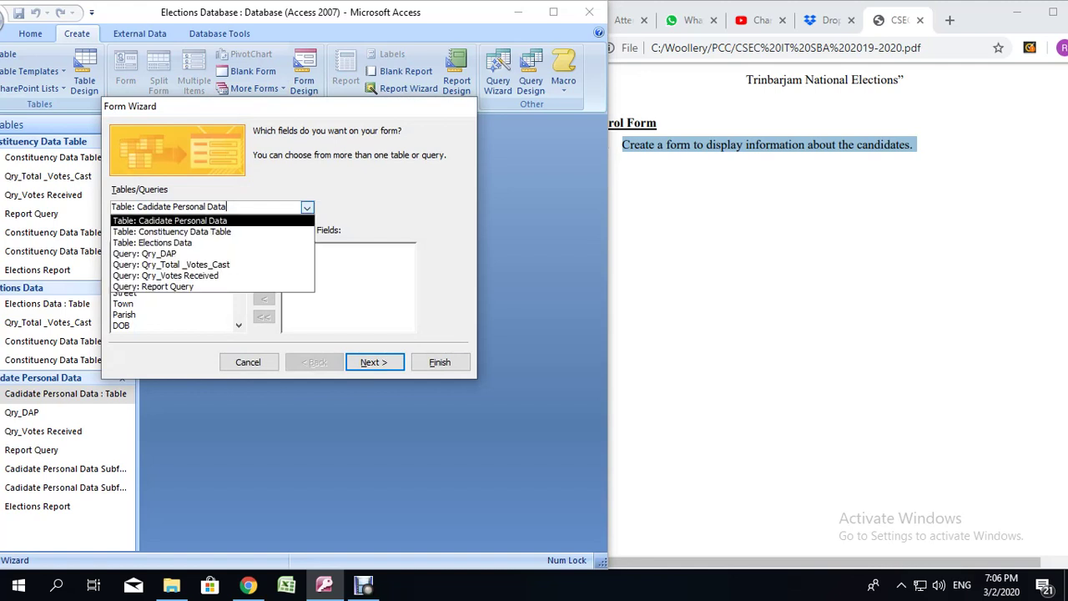
{"action": "left_click", "coordinate": [170, 221]}
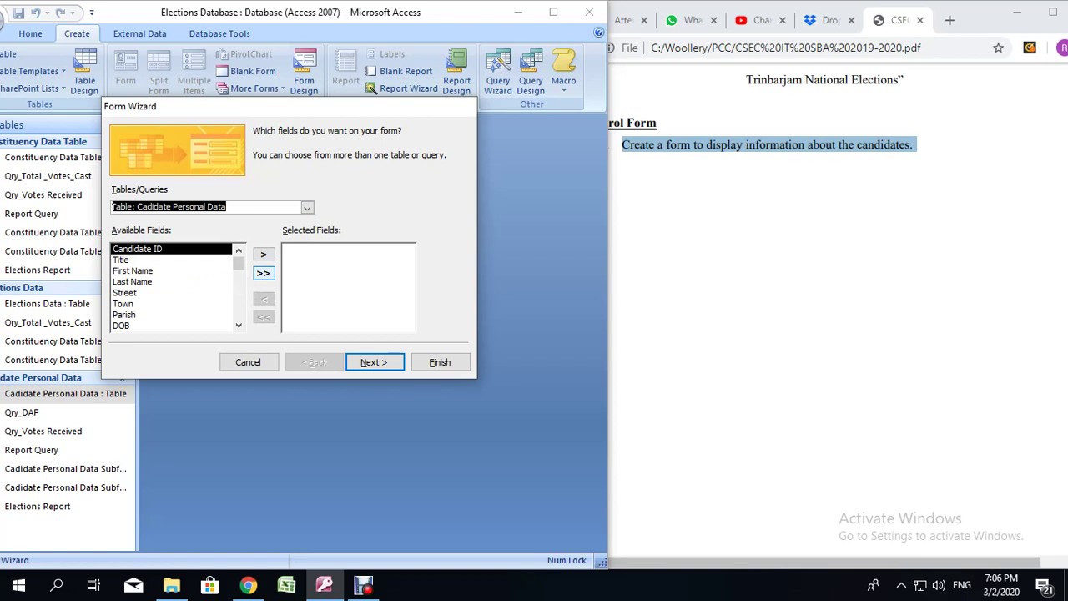
{"action": "left_click", "coordinate": [263, 273]}
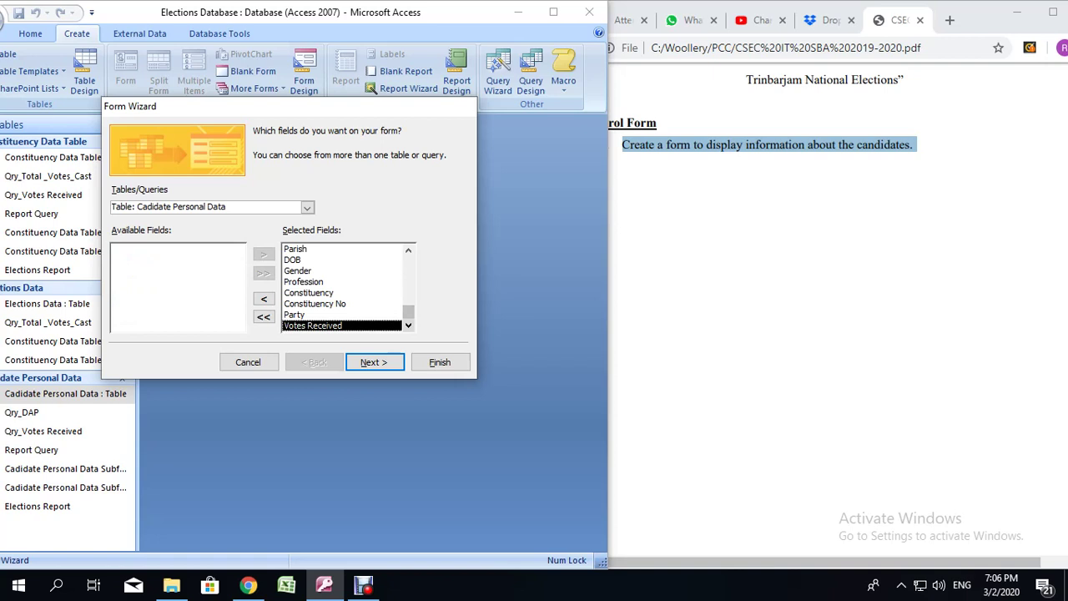
Step: Remove Constituency from the selected fields and choose Constituency Data Table as the field source
{"action": "left_click", "coordinate": [309, 293]}
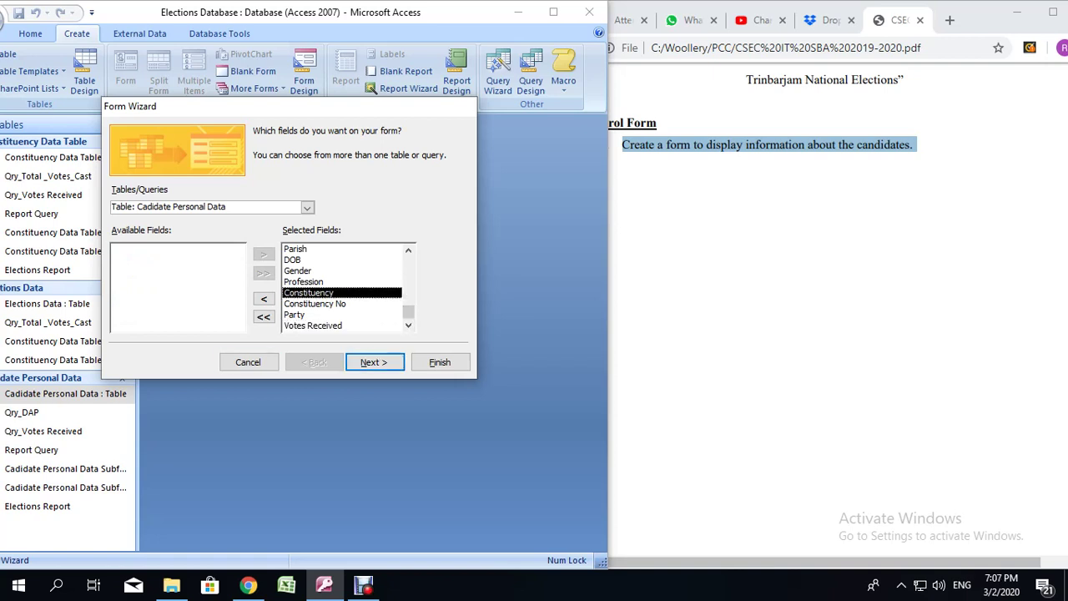
{"action": "left_click", "coordinate": [264, 298]}
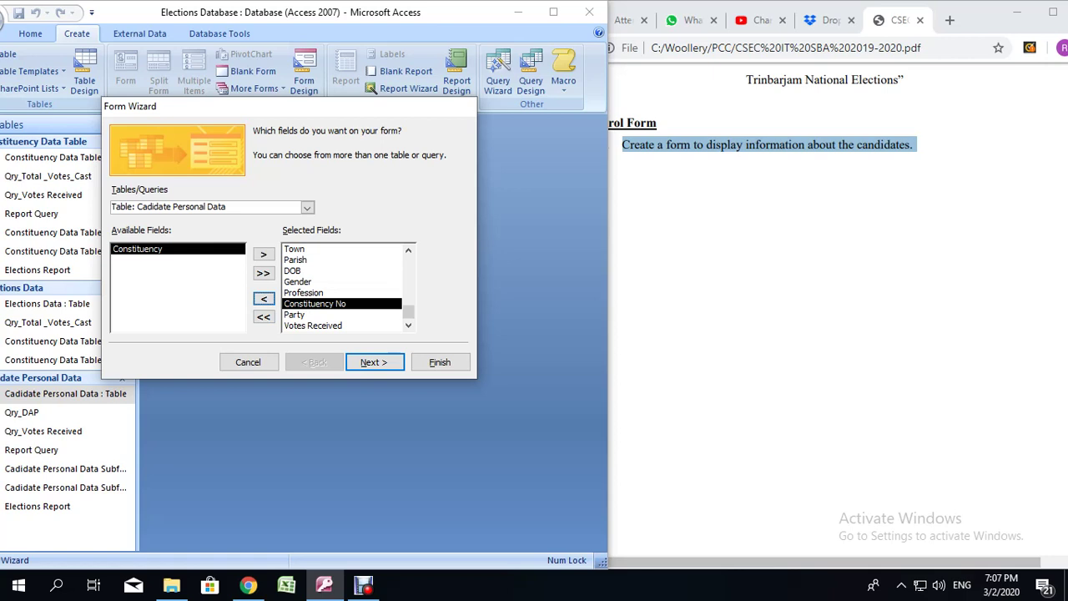
{"action": "left_click", "coordinate": [307, 207]}
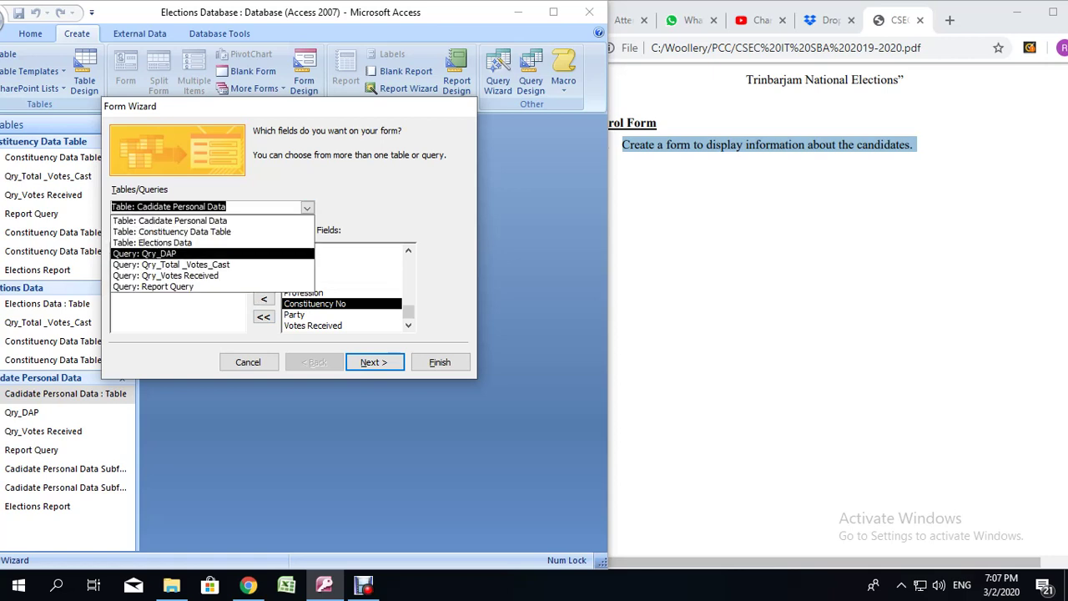
{"action": "left_click", "coordinate": [200, 232]}
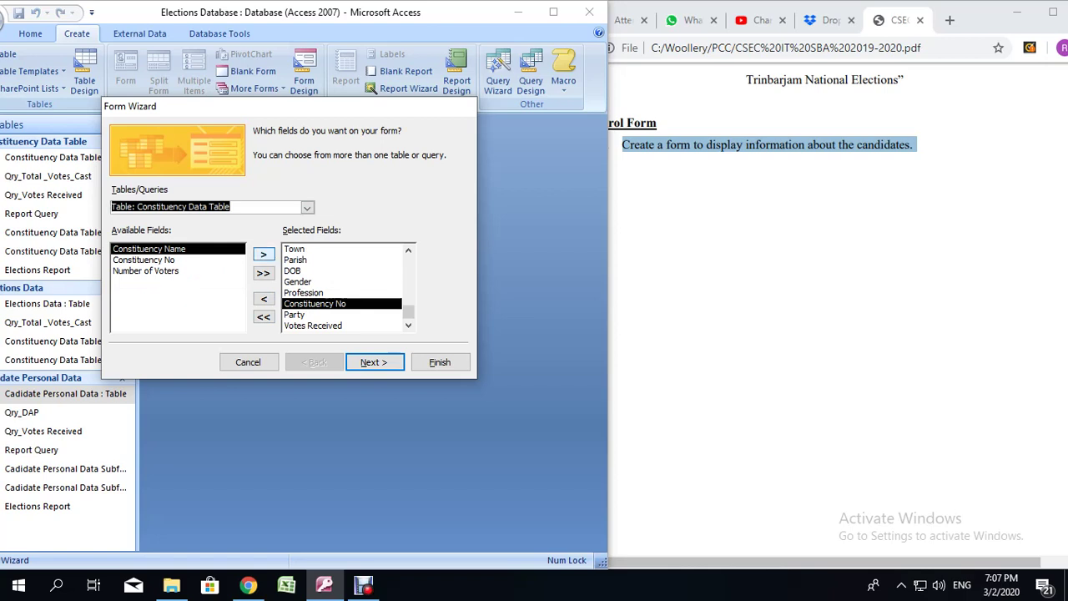
{"action": "left_click", "coordinate": [263, 254]}
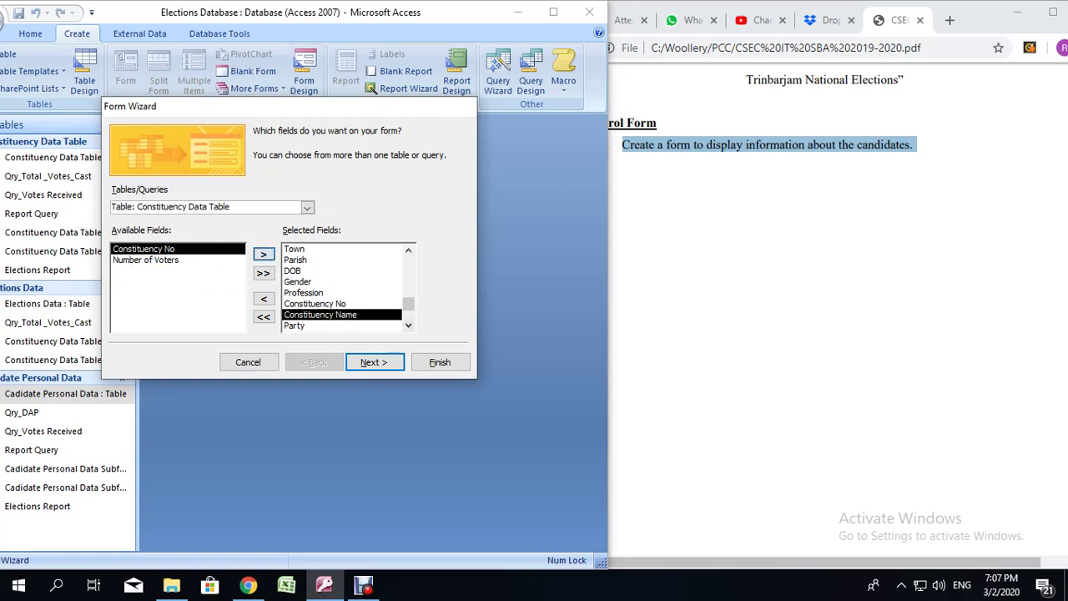
{"action": "left_click", "coordinate": [408, 325]}
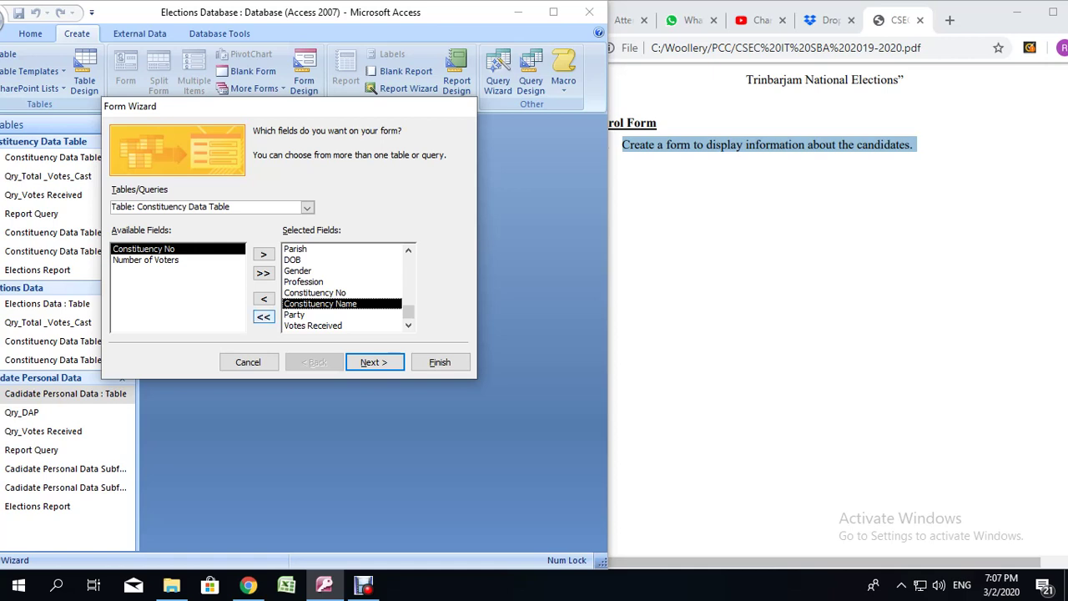
{"action": "left_click", "coordinate": [264, 298]}
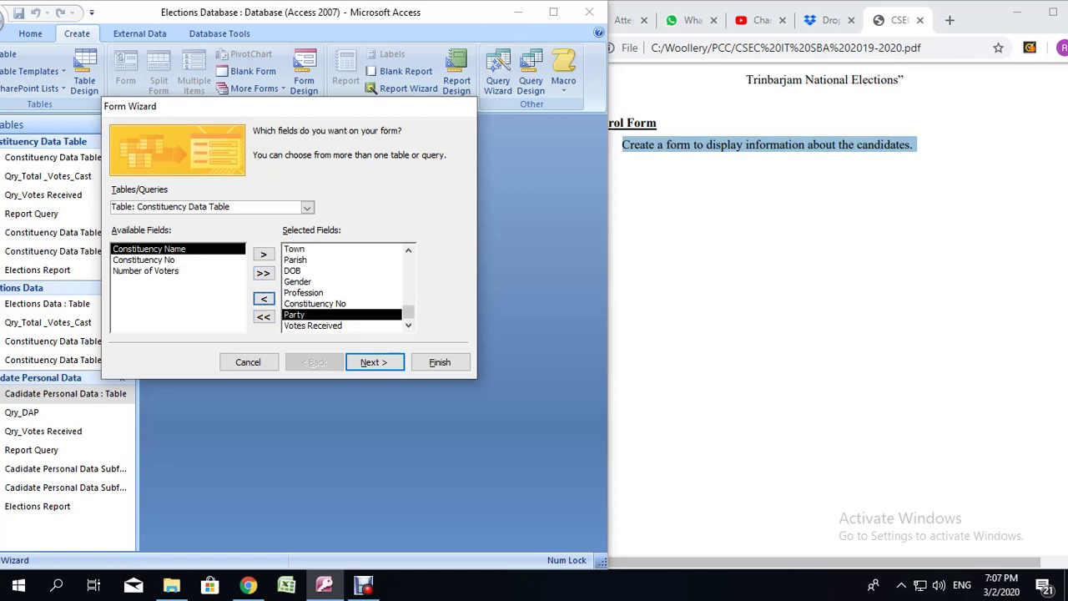
Step: Add Constituency Name after Votes Received in the selected fields and continue the wizard
{"action": "left_click", "coordinate": [334, 326]}
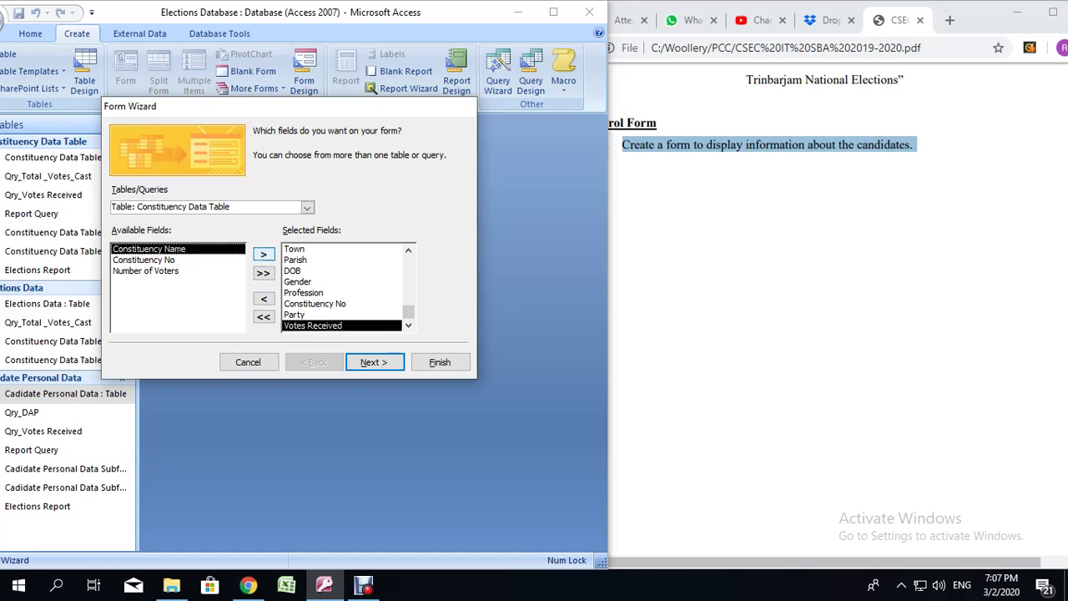
{"action": "left_click", "coordinate": [264, 254]}
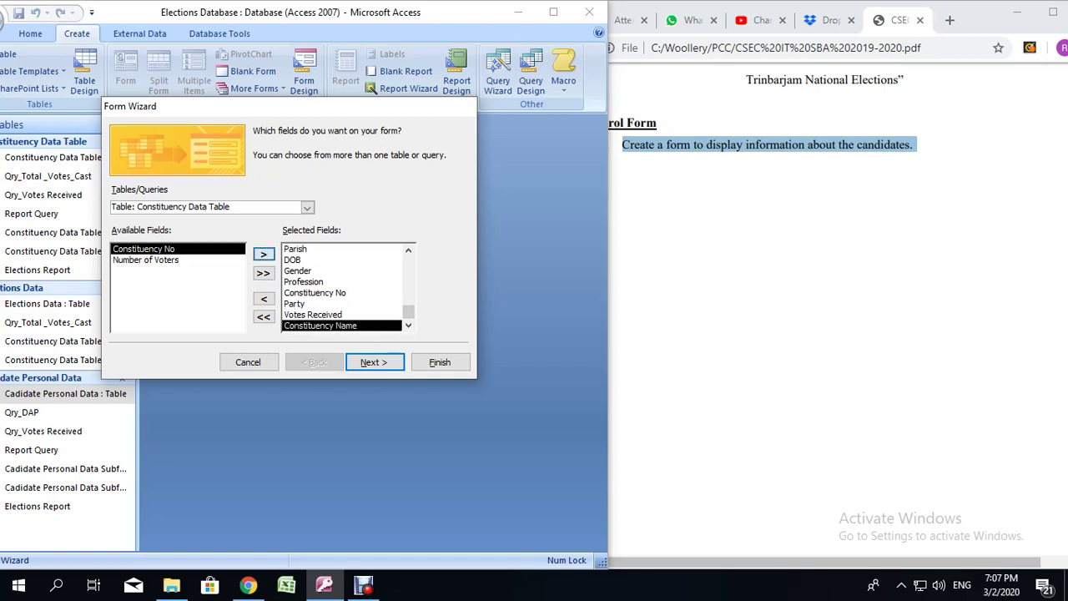
{"action": "left_click", "coordinate": [374, 363]}
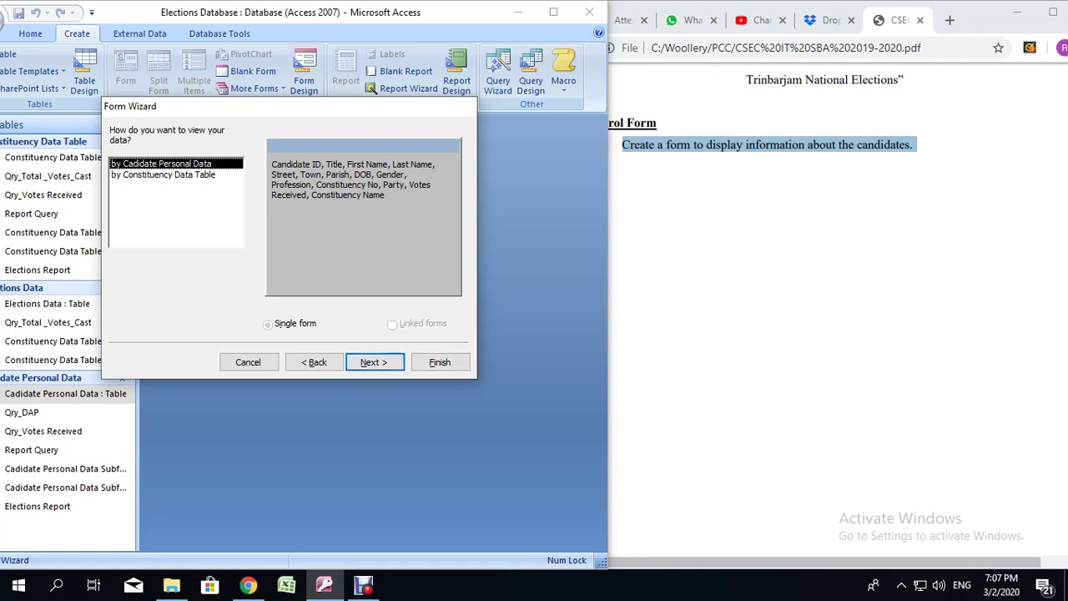
Step: Set the form to view data by Constituency Data Table with a Tabular subform, and accept the Concourse style
{"action": "left_click", "coordinate": [169, 175]}
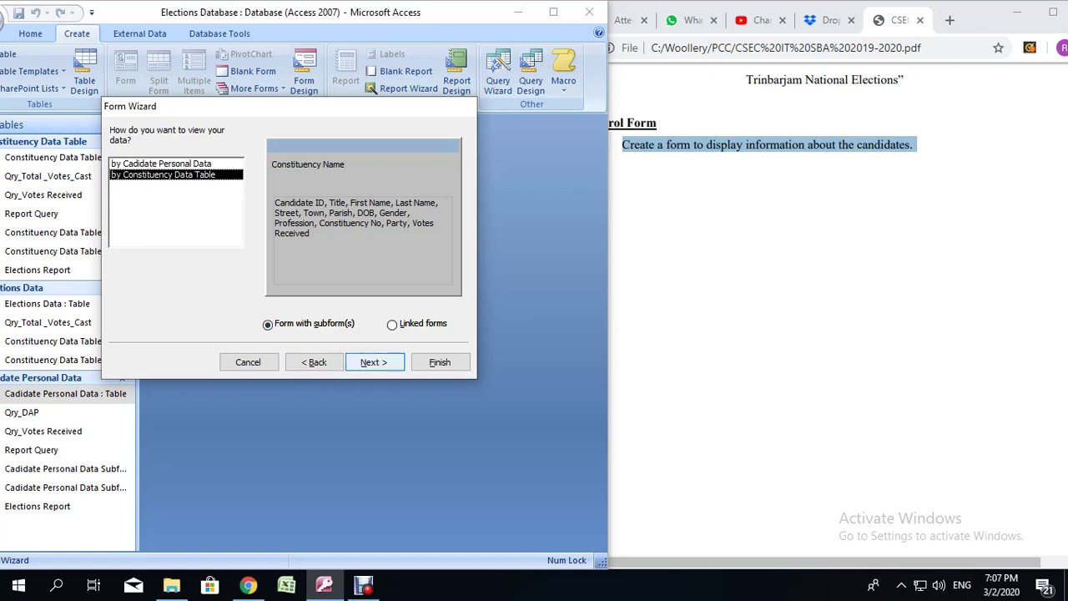
{"action": "key", "text": "Return"}
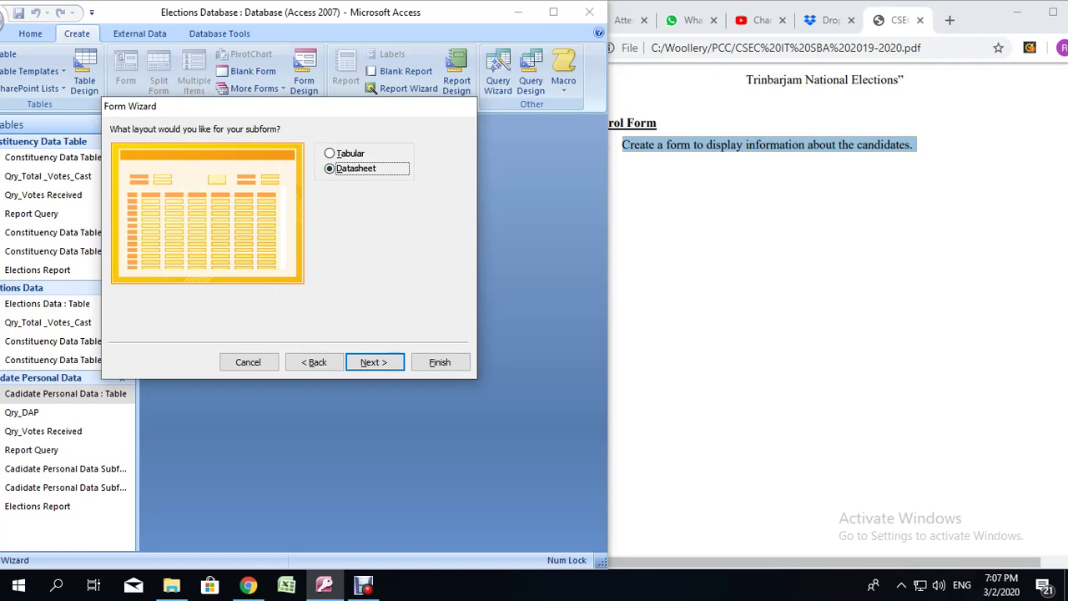
{"action": "left_click", "coordinate": [331, 153]}
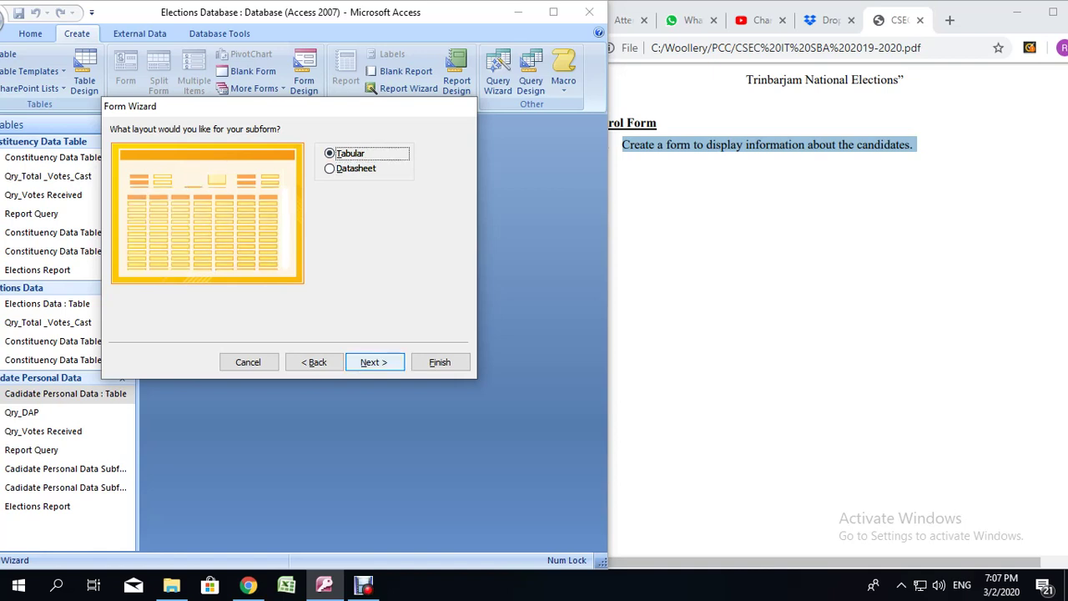
{"action": "key", "text": "Down"}
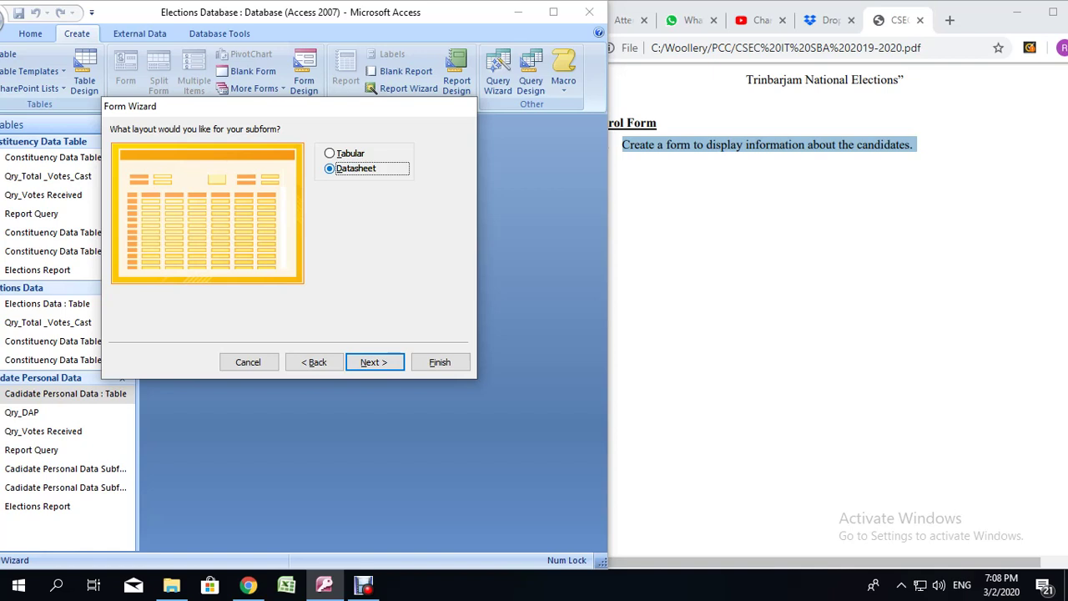
{"action": "key", "text": "Up"}
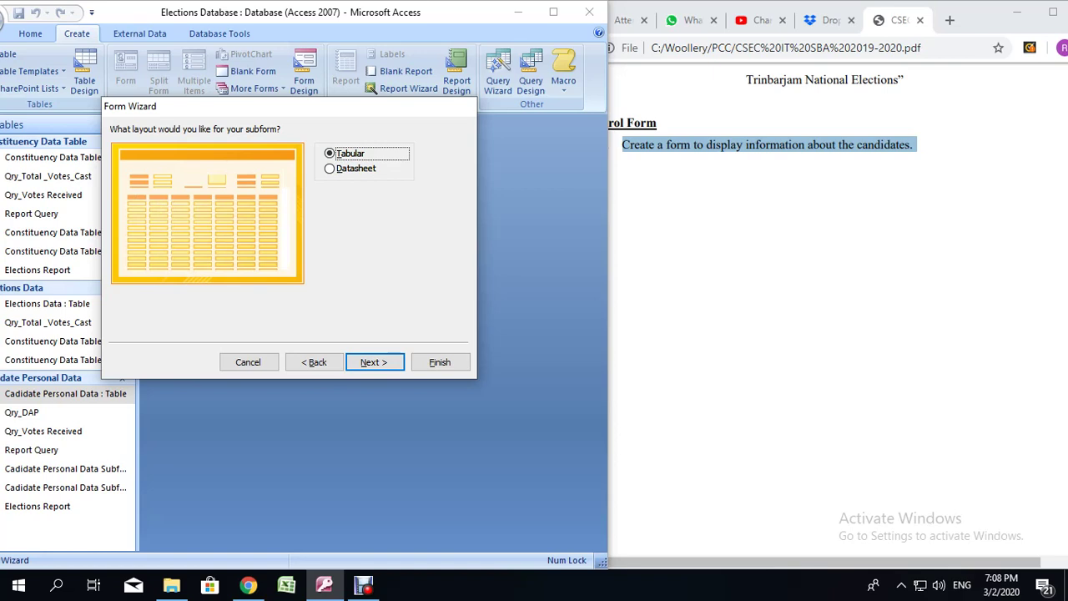
{"action": "left_click", "coordinate": [375, 362]}
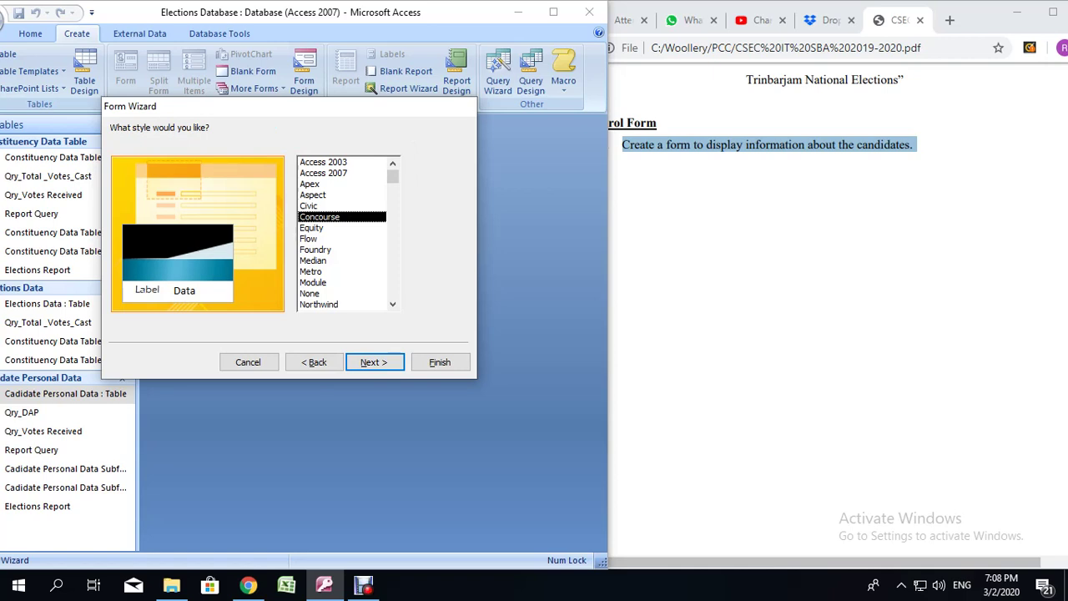
{"action": "key", "text": "Return"}
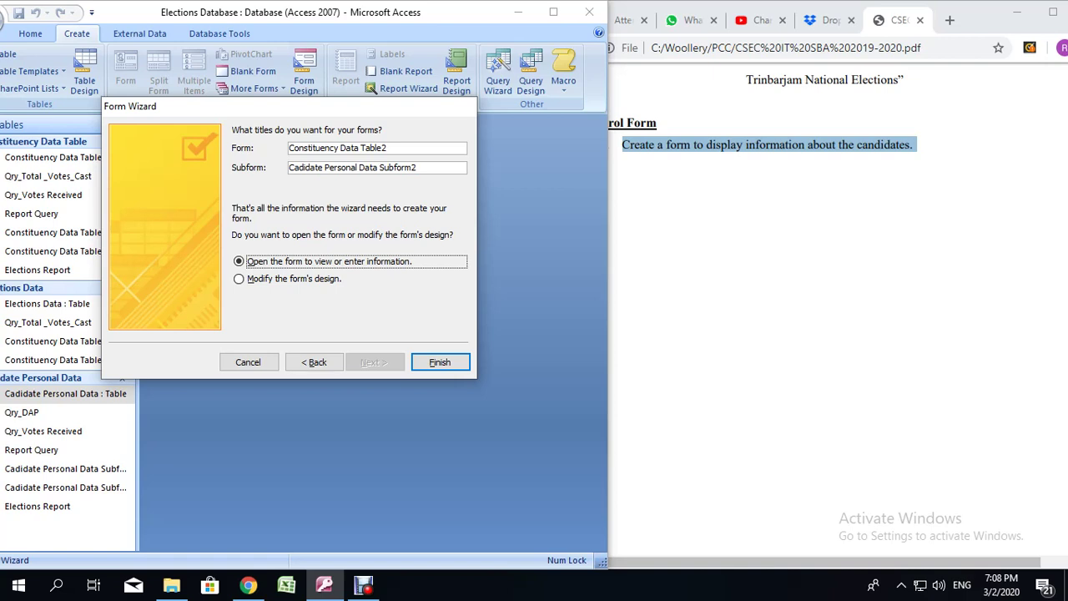
Step: Title the form Constituency Data and the subform Cadidate Personal Data, and finish the wizard with the form opened for viewing
{"action": "left_click_drag", "start_coordinate": [341, 148], "coordinate": [387, 147]}
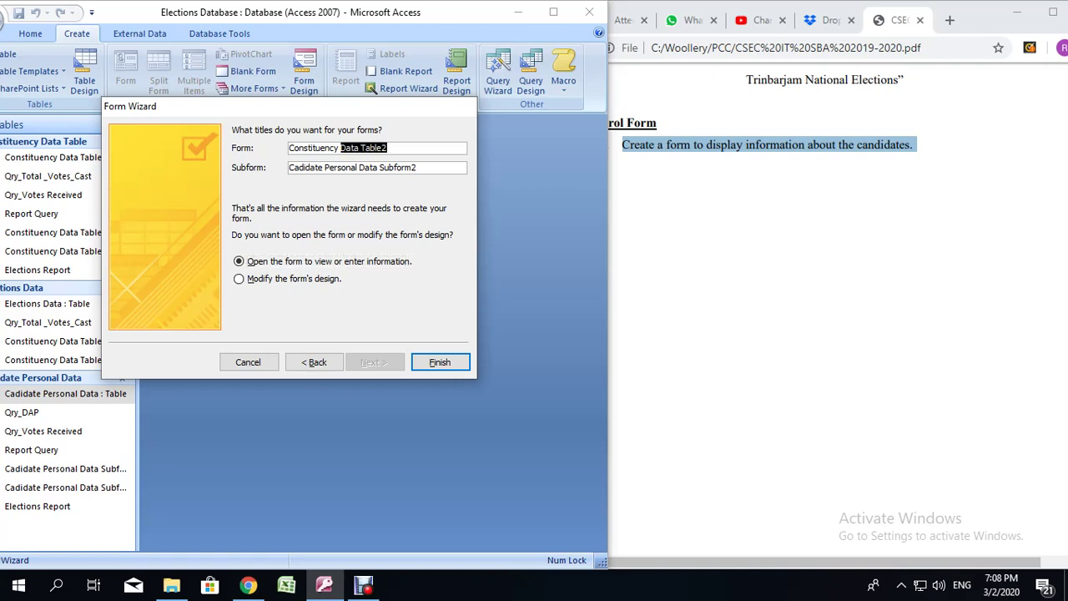
{"action": "key", "text": "BackSpace"}
{"action": "left_click_drag", "start_coordinate": [377, 168], "coordinate": [419, 168]}
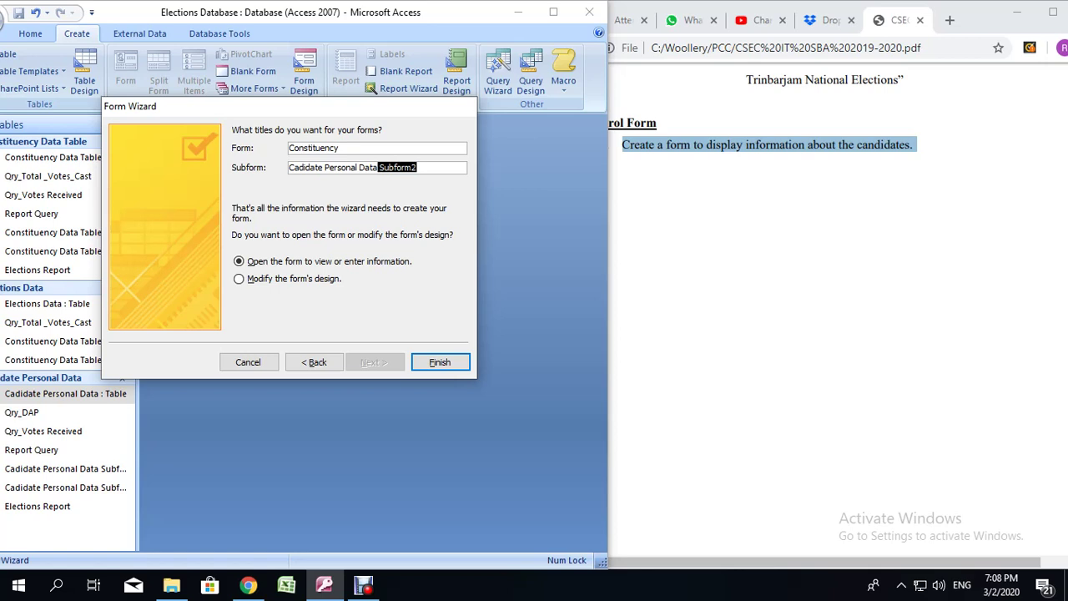
{"action": "key", "text": "BackSpace"}
{"action": "left_click", "coordinate": [340, 149]}
{"action": "type", "text": "Data"}
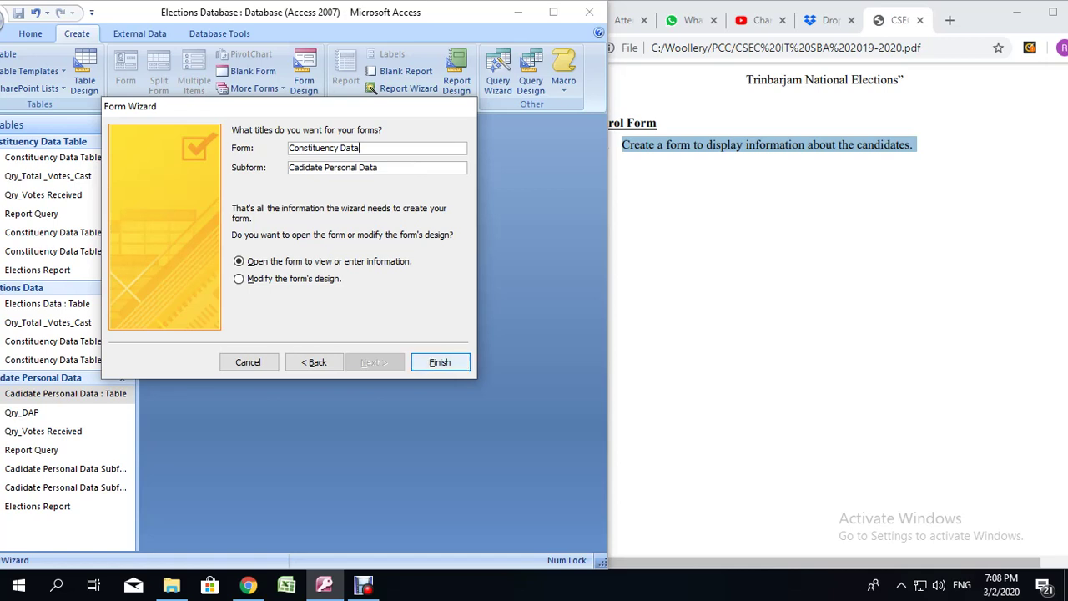
{"action": "key", "text": "Return"}
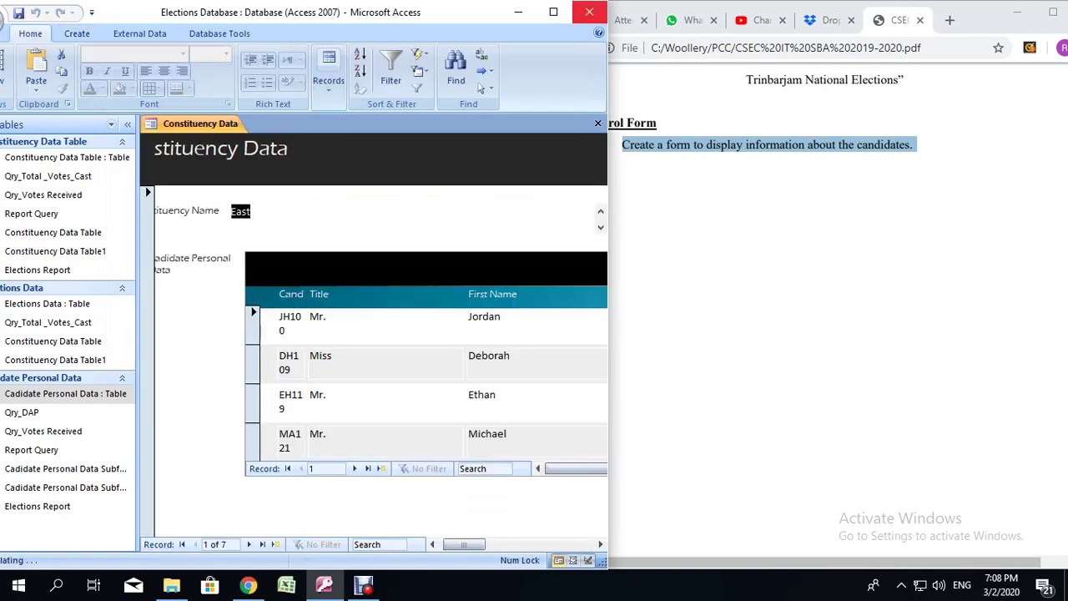
Step: Maximize the database window and examine the candidates listed in the new form's first three constituency records
{"action": "left_click", "coordinate": [554, 12]}
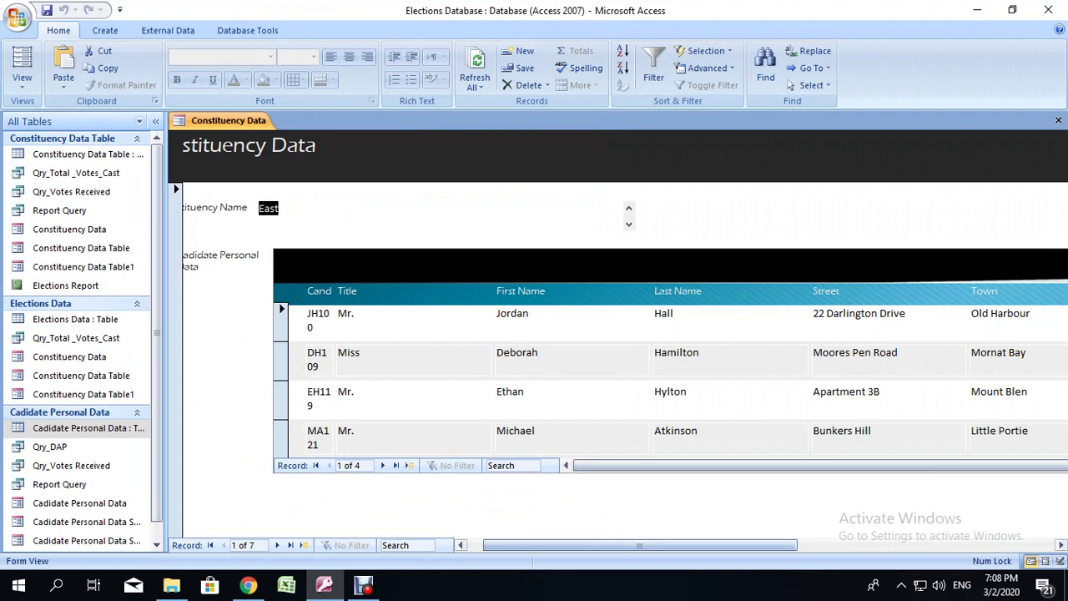
{"action": "left_click_drag", "start_coordinate": [640, 545], "coordinate": [624, 545]}
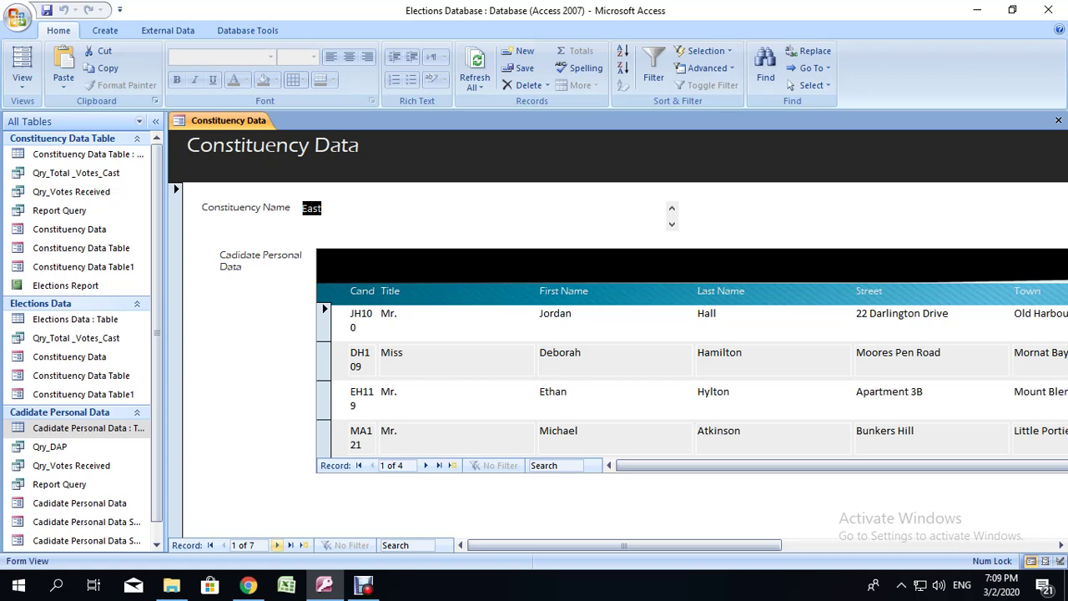
{"action": "left_click", "coordinate": [277, 545]}
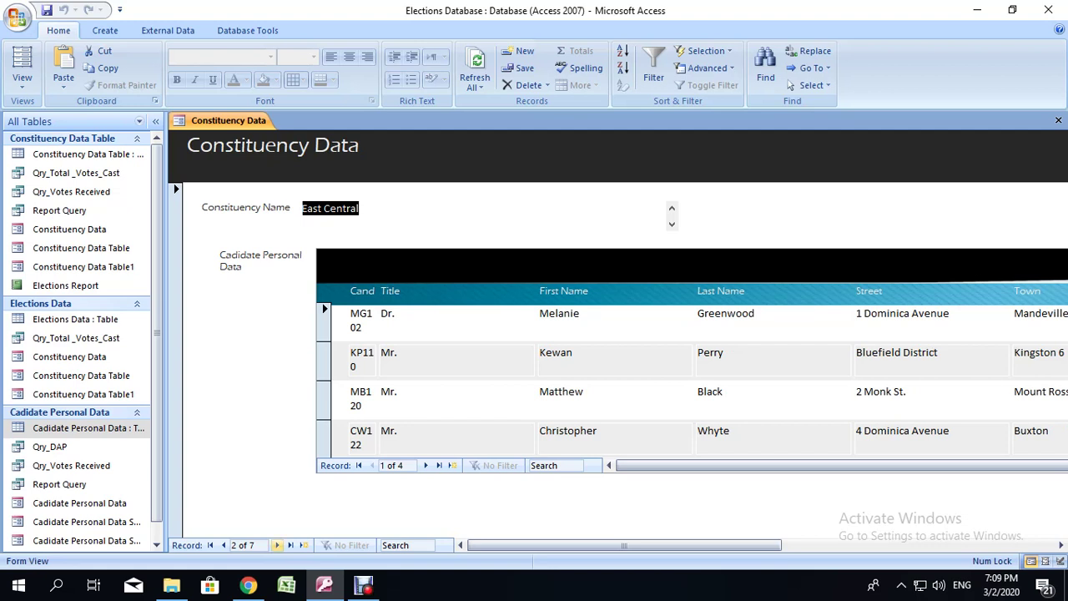
{"action": "left_click", "coordinate": [277, 545]}
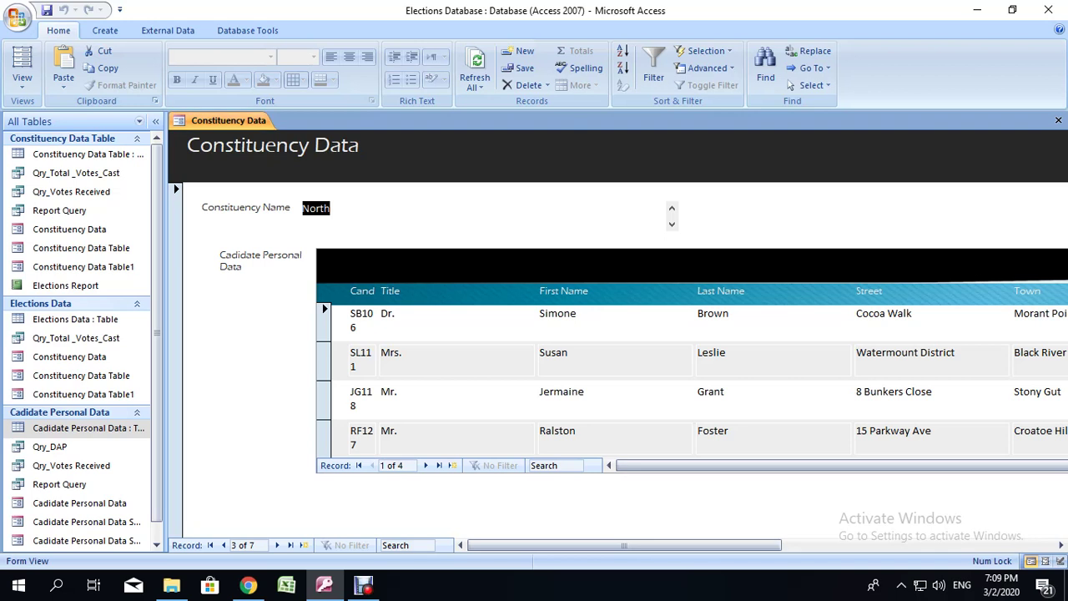
Step: Open the Constituency Data form in Design View
{"action": "right_click", "coordinate": [237, 121]}
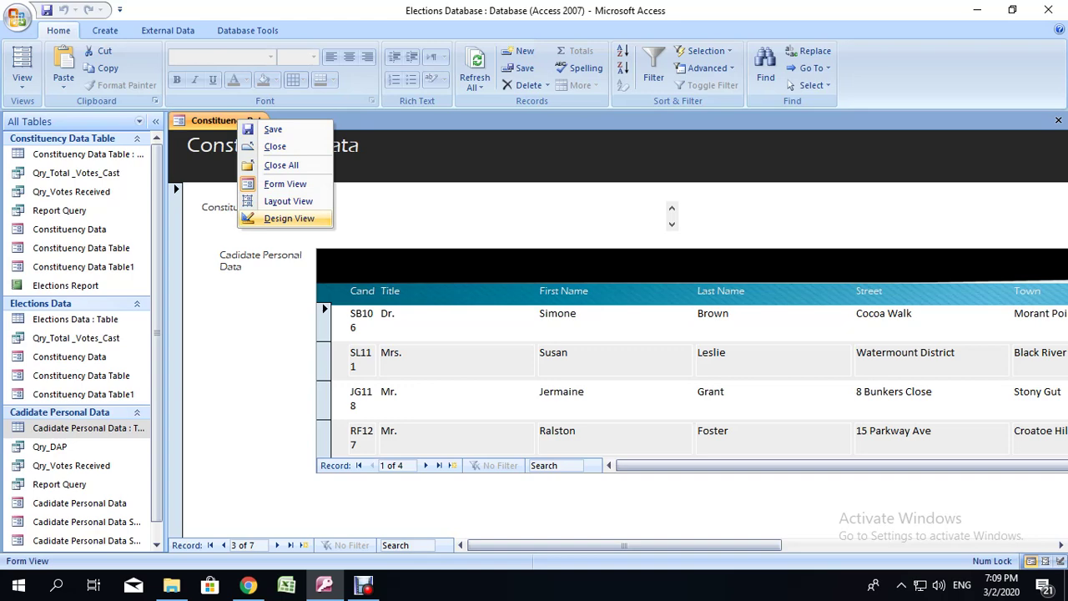
{"action": "left_click", "coordinate": [289, 218]}
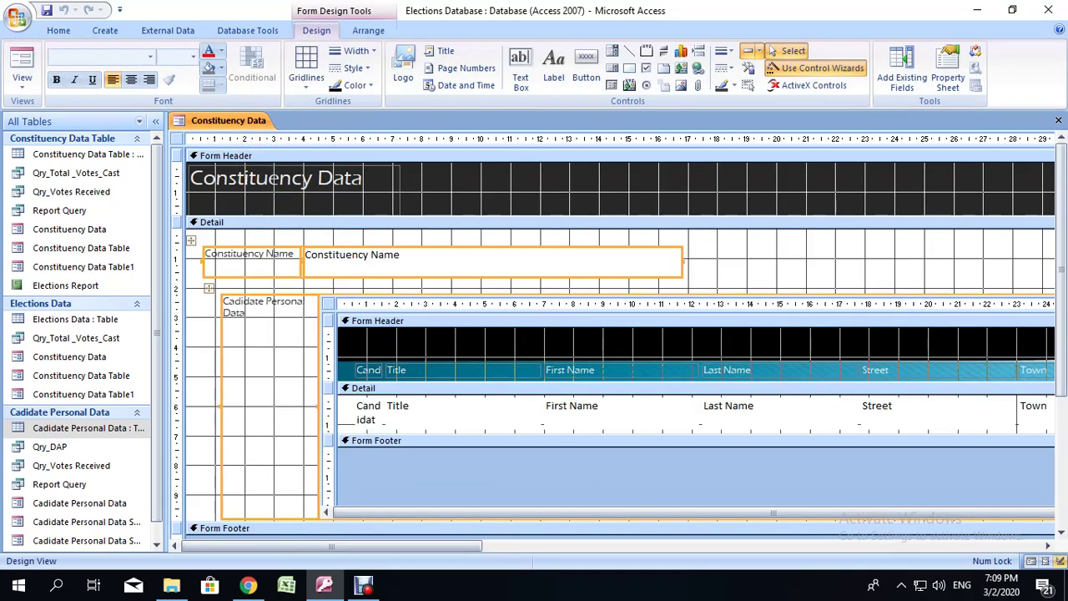
Step: Switch the form to Layout View and widen the subform's Candidate ID column until its heading and the IDs fit on one line
{"action": "right_click", "coordinate": [210, 125]}
{"action": "left_click", "coordinate": [258, 206]}
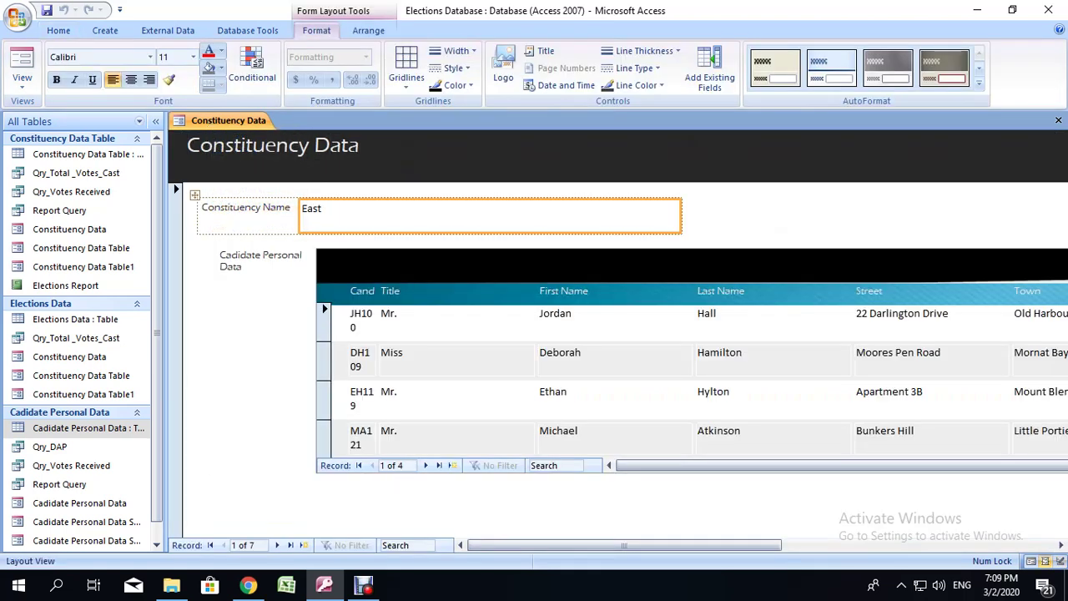
{"action": "left_click", "coordinate": [362, 291]}
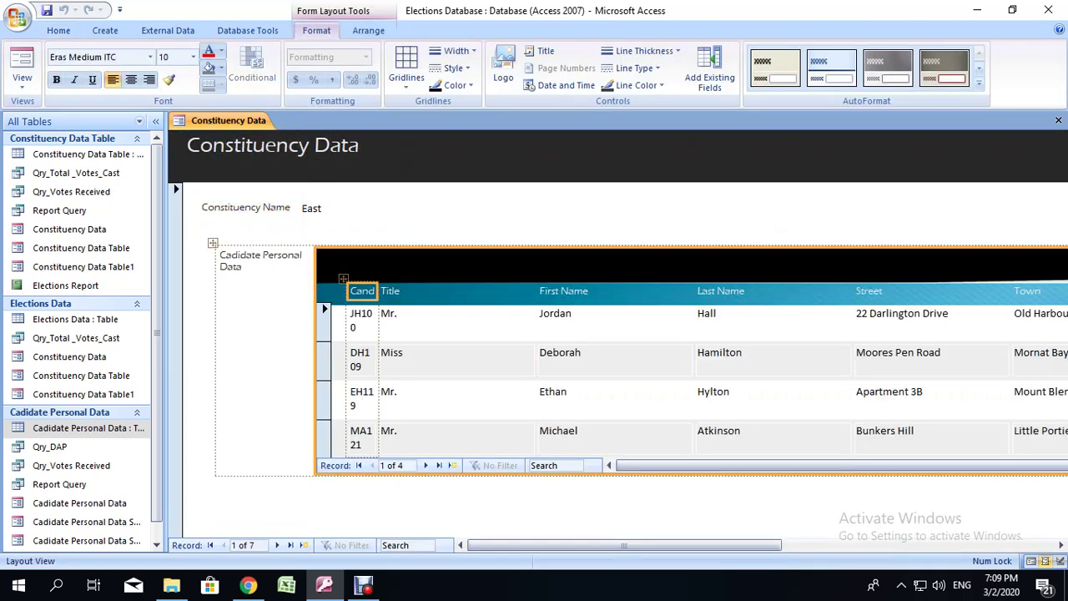
{"action": "left_click_drag", "start_coordinate": [378, 291], "coordinate": [386, 291]}
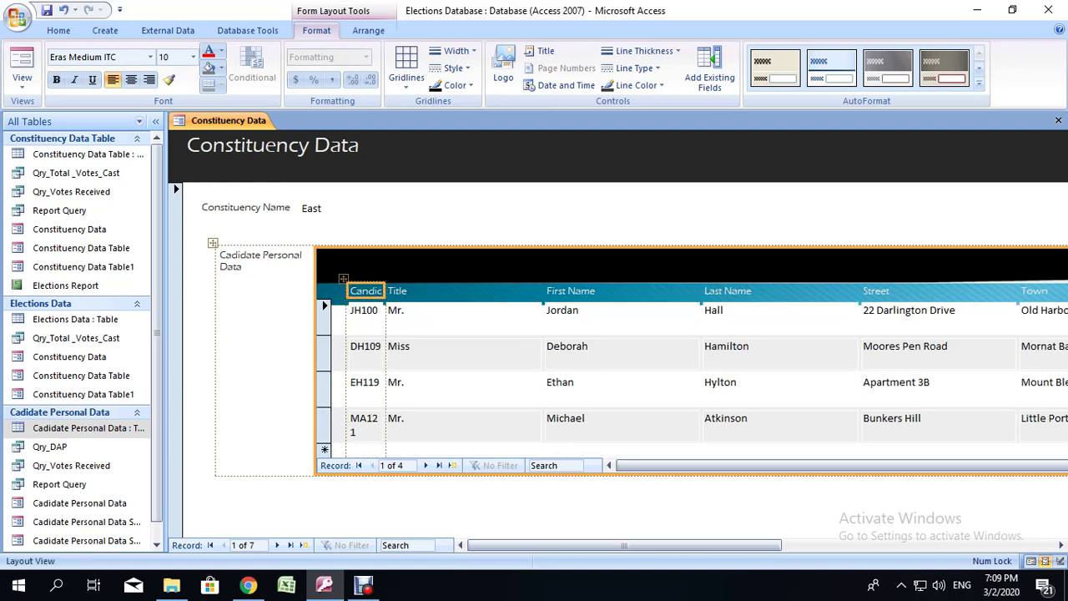
{"action": "left_click", "coordinate": [384, 291]}
{"action": "left_click_drag", "start_coordinate": [385, 291], "coordinate": [400, 292]}
{"action": "left_click_drag", "start_coordinate": [399, 359], "coordinate": [412, 359]}
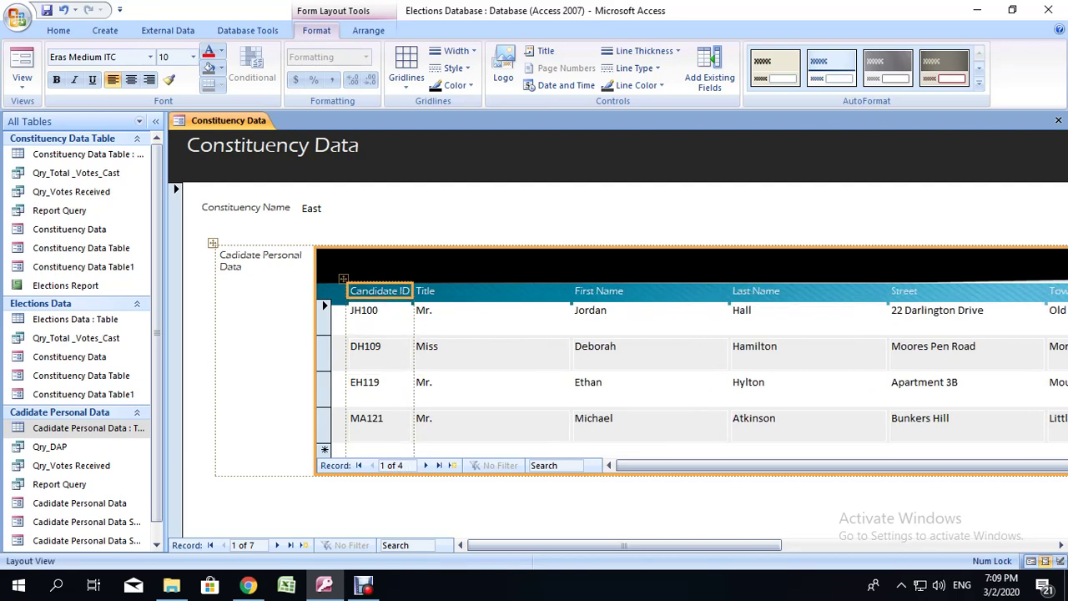
Step: Extend the subform's left edge over part of its label area and narrow the Title column to just fit its heading
{"action": "left_click_drag", "start_coordinate": [316, 359], "coordinate": [267, 359]}
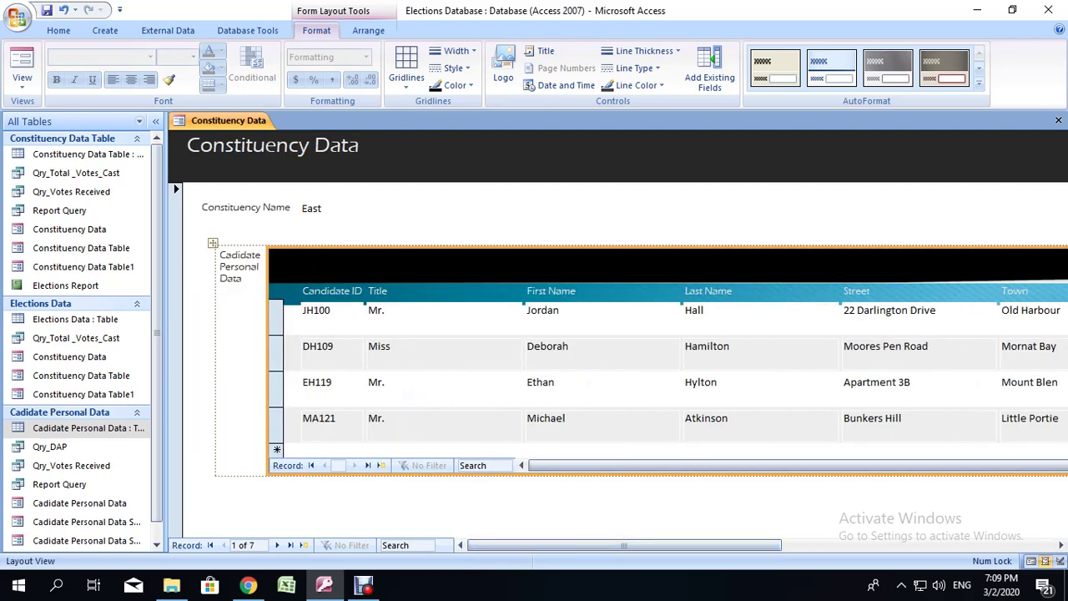
{"action": "left_click", "coordinate": [239, 267]}
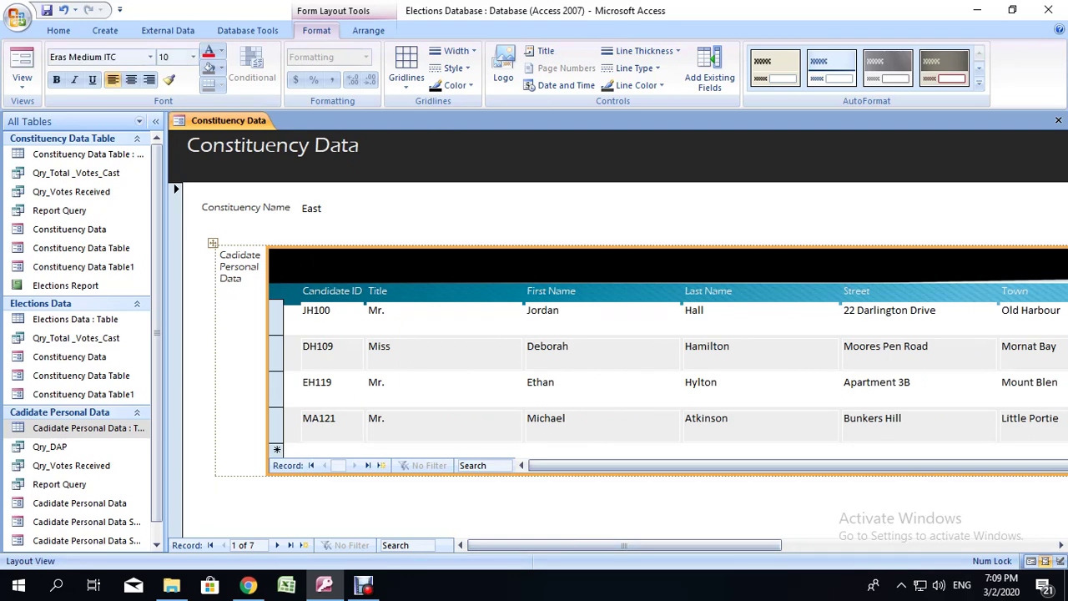
{"action": "left_click", "coordinate": [376, 292]}
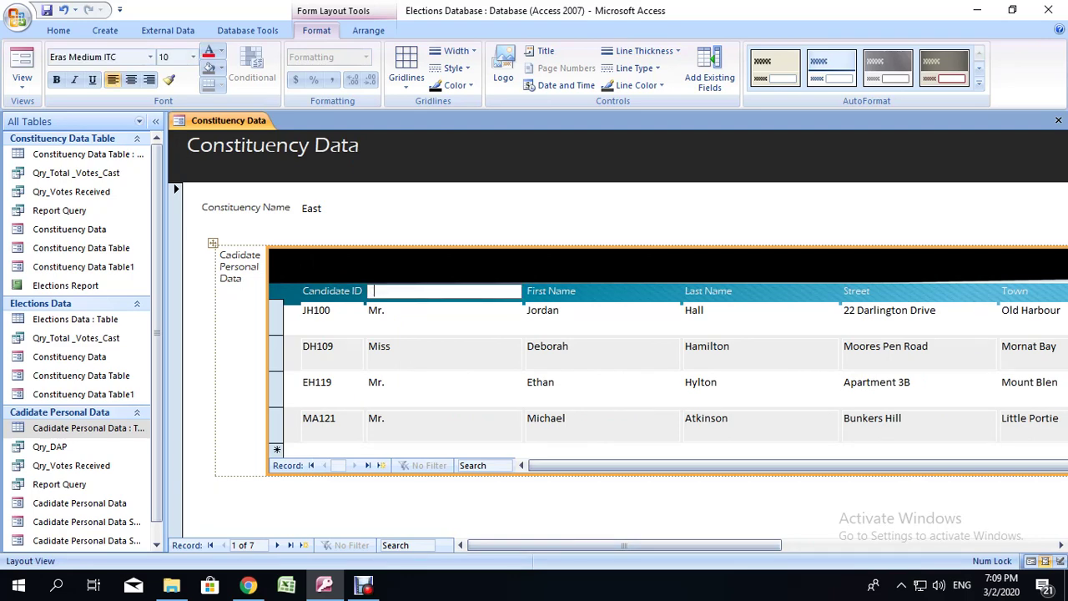
{"action": "left_click", "coordinate": [376, 214]}
{"action": "left_click", "coordinate": [380, 291]}
{"action": "left_click", "coordinate": [380, 291]}
{"action": "left_click_drag", "start_coordinate": [522, 292], "coordinate": [404, 291]}
{"action": "left_click_drag", "start_coordinate": [403, 425], "coordinate": [403, 425]}
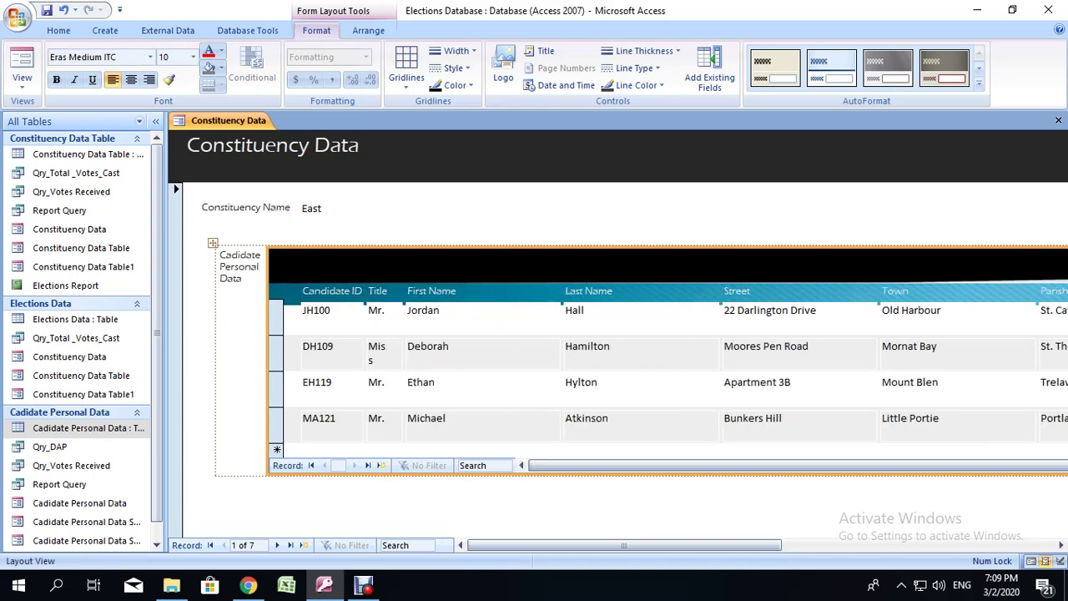
Step: Narrow the subform's First Name column to fit its heading and the candidates' first names
{"action": "double_click", "coordinate": [442, 291]}
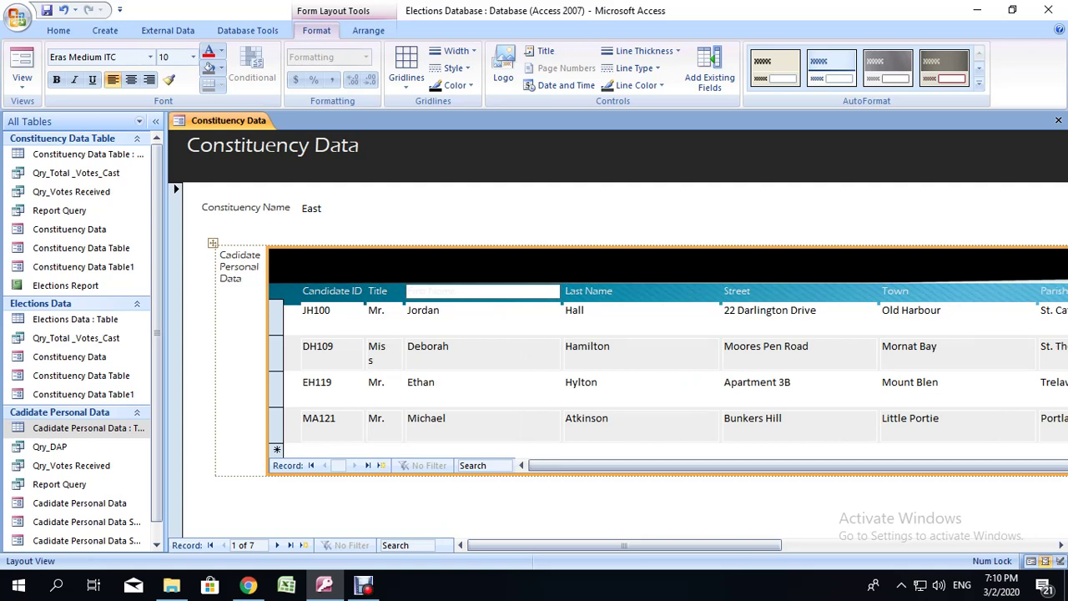
{"action": "left_click", "coordinate": [482, 317]}
{"action": "left_click_drag", "start_coordinate": [562, 318], "coordinate": [474, 318]}
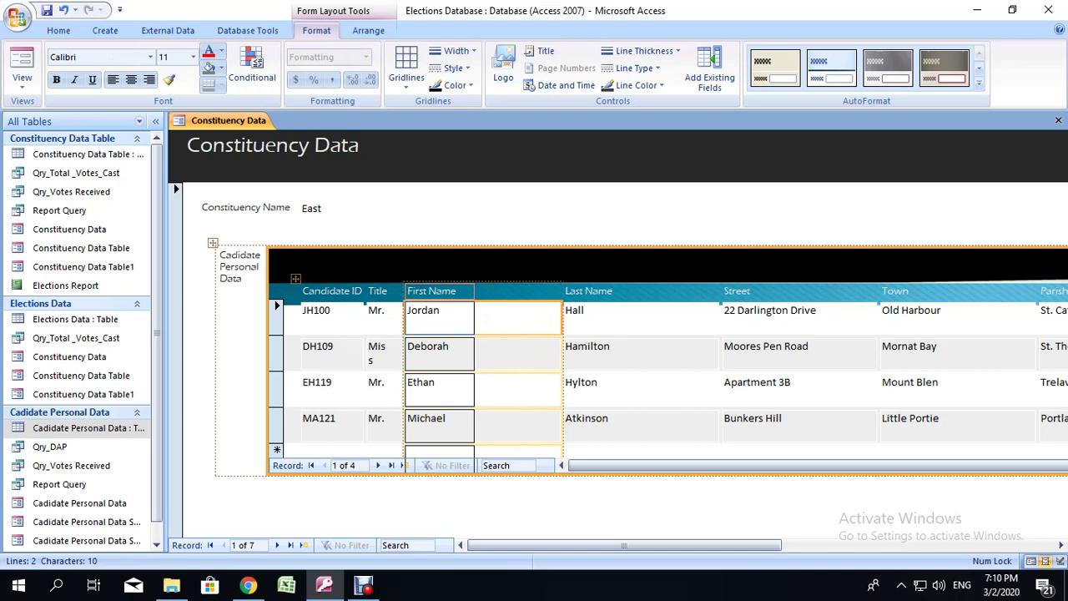
Step: Narrow the subform's Last Name column to fit its heading and the candidates' surnames
{"action": "key", "text": "Right"}
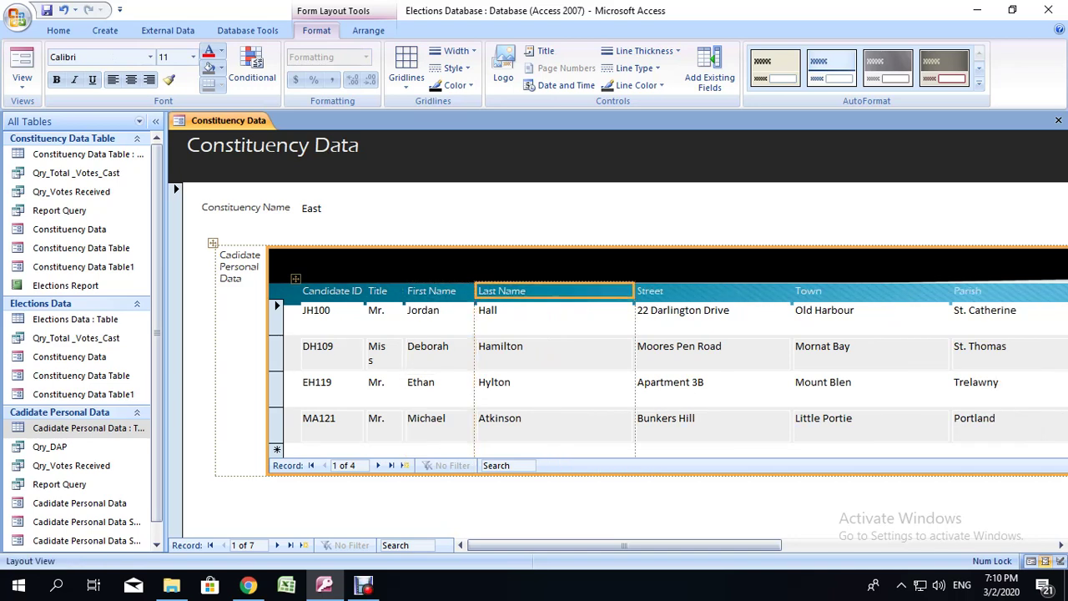
{"action": "key", "text": "shift+Left"}
{"action": "key", "text": "shift+Left"}
{"action": "key", "text": "shift+Left"}
{"action": "key", "text": "shift+Left"}
{"action": "key", "text": "shift+Left"}
{"action": "key", "text": "shift+Left"}
{"action": "key", "text": "shift+Left"}
{"action": "key", "text": "shift+Left"}
{"action": "key", "text": "shift+Left"}
{"action": "key", "text": "shift+Left"}
{"action": "key", "text": "shift+Left"}
{"action": "key", "text": "shift+Left"}
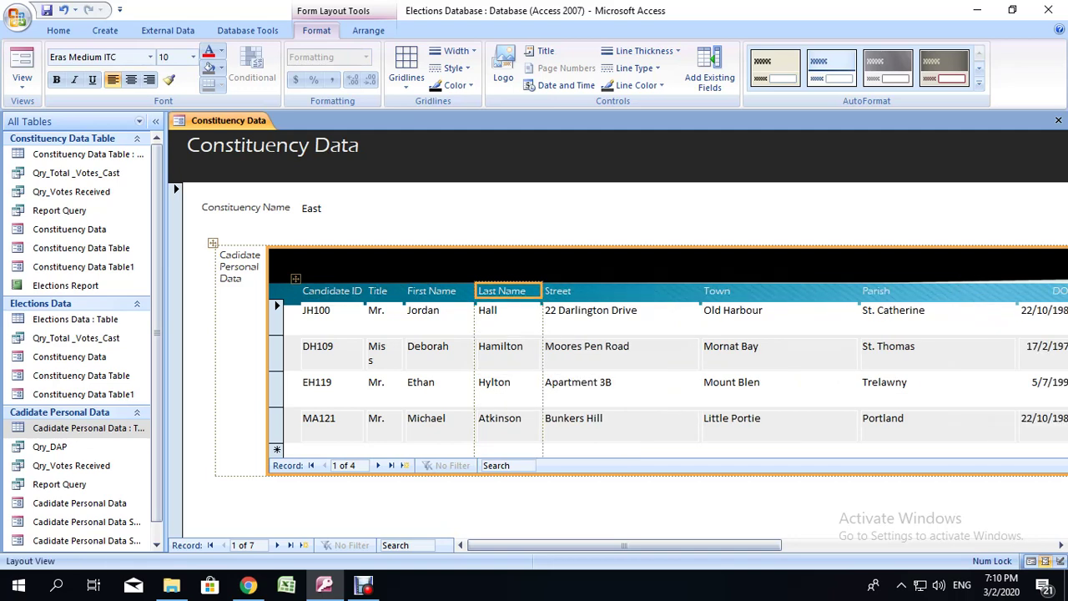
Step: Narrow the subform's Street column, letting the longest street address wrap onto a second line
{"action": "key", "text": "Right"}
{"action": "key", "text": "shift+Left"}
{"action": "key", "text": "shift+Left"}
{"action": "key", "text": "shift+Left"}
{"action": "key", "text": "shift+Left"}
{"action": "key", "text": "shift+Left"}
{"action": "key", "text": "shift+Left"}
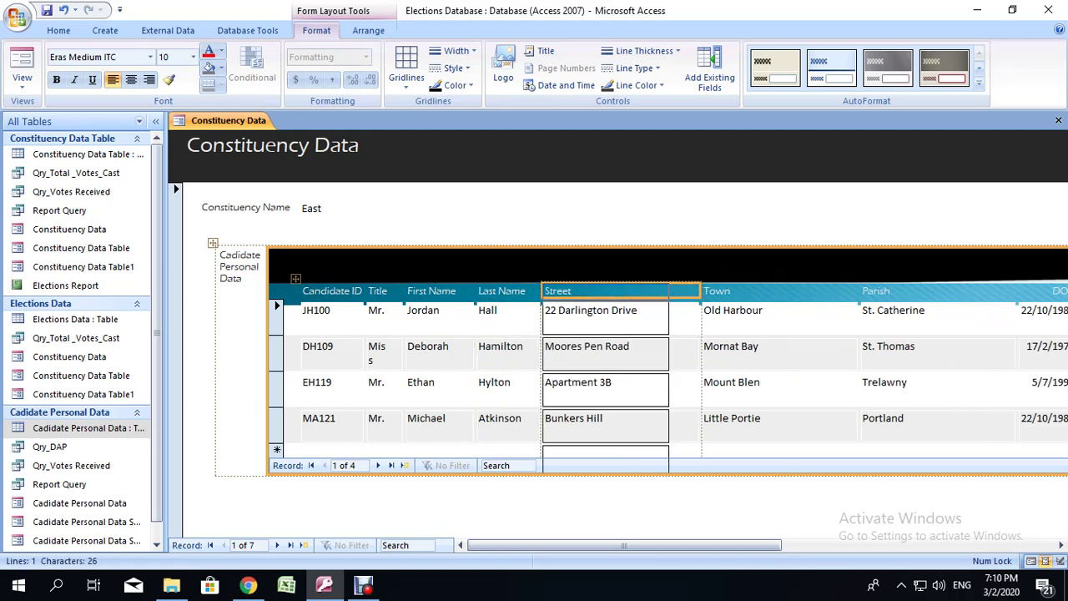
Step: Narrow the subform's Town column, letting the longer town names wrap onto a second line
{"action": "key", "text": "Right"}
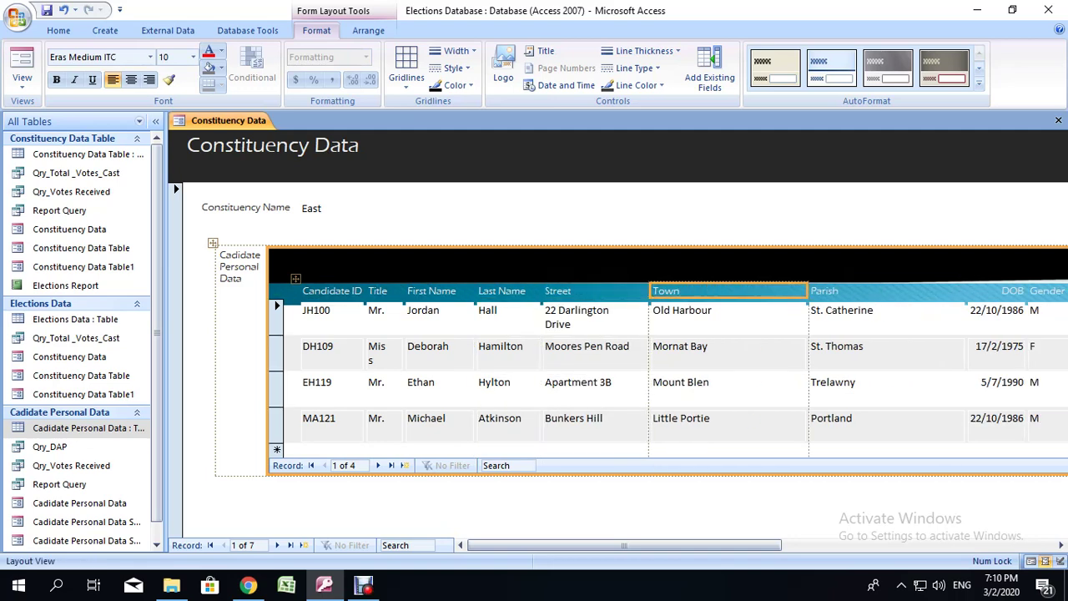
{"action": "key", "text": "shift+Left"}
{"action": "key", "text": "shift+Left"}
{"action": "key", "text": "shift+Left"}
{"action": "key", "text": "shift+Left"}
{"action": "key", "text": "shift+Left"}
{"action": "key", "text": "shift+Left"}
{"action": "key", "text": "shift+Left"}
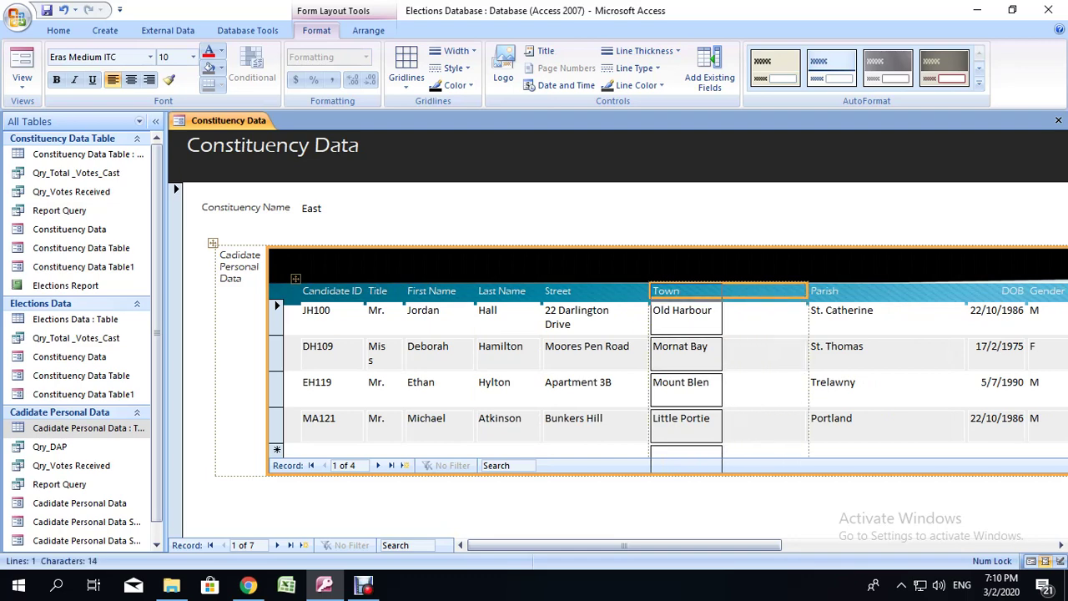
Step: Narrow the subform's Parish column to about half its width, so that St. Thomas still fits on one line
{"action": "key", "text": "Right"}
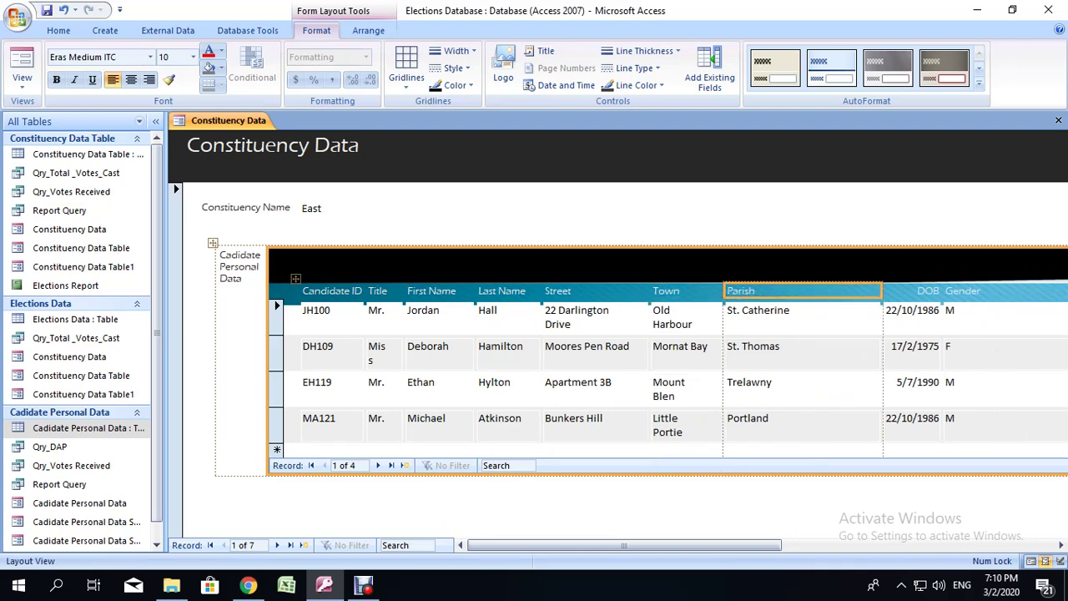
{"action": "key", "text": "shift+Left"}
{"action": "key", "text": "shift+Left"}
{"action": "key", "text": "shift+Left"}
{"action": "key", "text": "shift+Left"}
{"action": "key", "text": "shift+Left"}
{"action": "key", "text": "shift+Left"}
{"action": "key", "text": "shift+Left"}
{"action": "key", "text": "shift+Left"}
{"action": "key", "text": "shift+Left"}
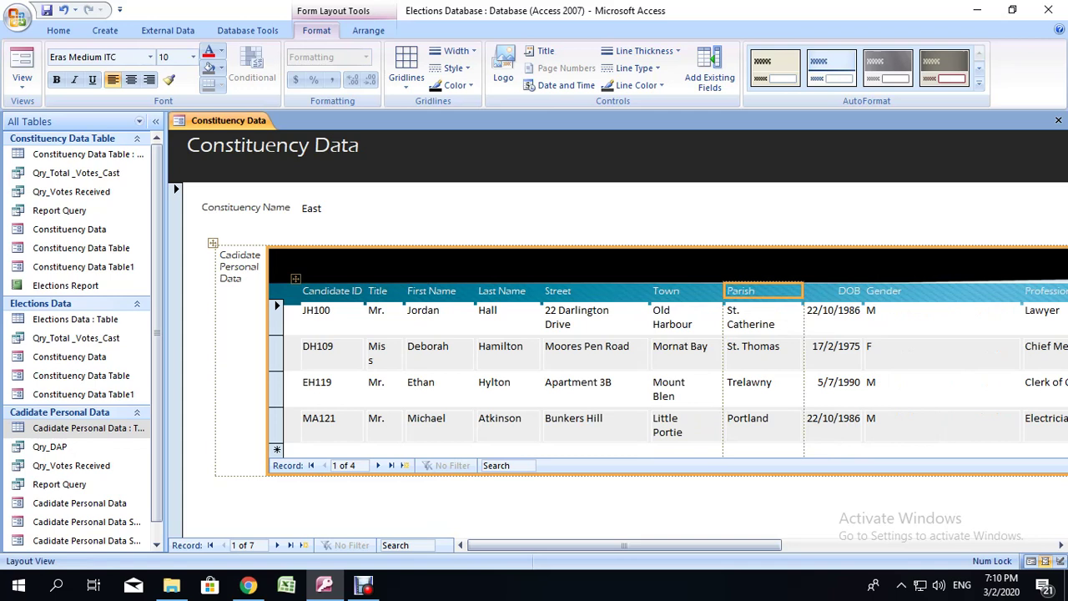
Step: Leave the DOB column as it is and narrow the subform's Gender column to fit its heading
{"action": "key", "text": "Right"}
{"action": "key", "text": "Right"}
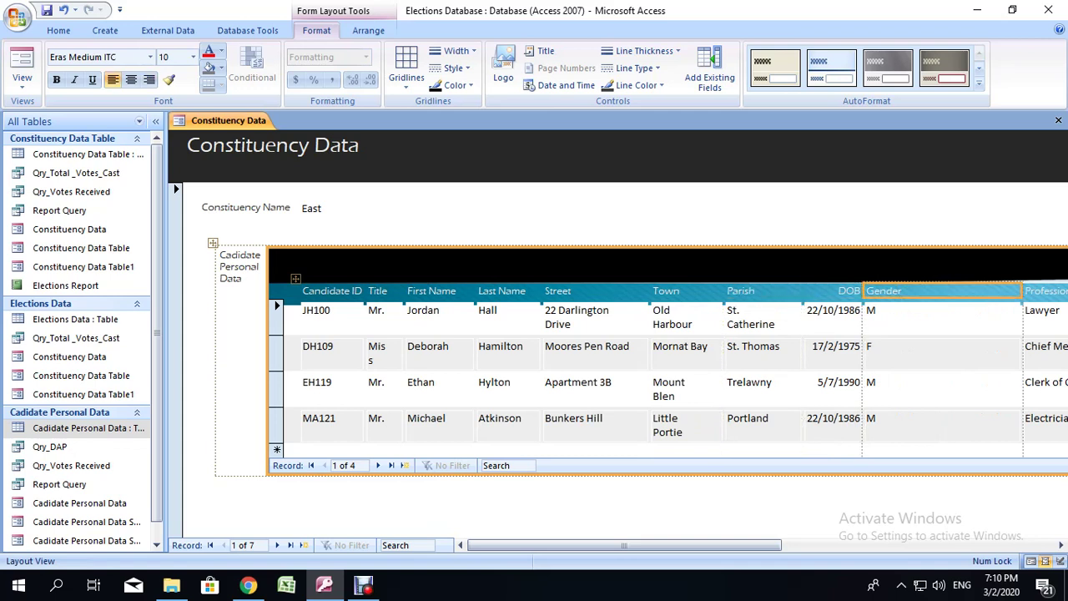
{"action": "key", "text": "shift+Left"}
{"action": "key", "text": "shift+Left"}
{"action": "key", "text": "shift+Left"}
{"action": "key", "text": "shift+Left"}
{"action": "key", "text": "shift+Left"}
{"action": "key", "text": "shift+Left"}
{"action": "key", "text": "shift+Left"}
{"action": "key", "text": "shift+Left"}
{"action": "key", "text": "shift+Left"}
{"action": "key", "text": "shift+Left"}
{"action": "key", "text": "shift+Left"}
{"action": "key", "text": "shift+Left"}
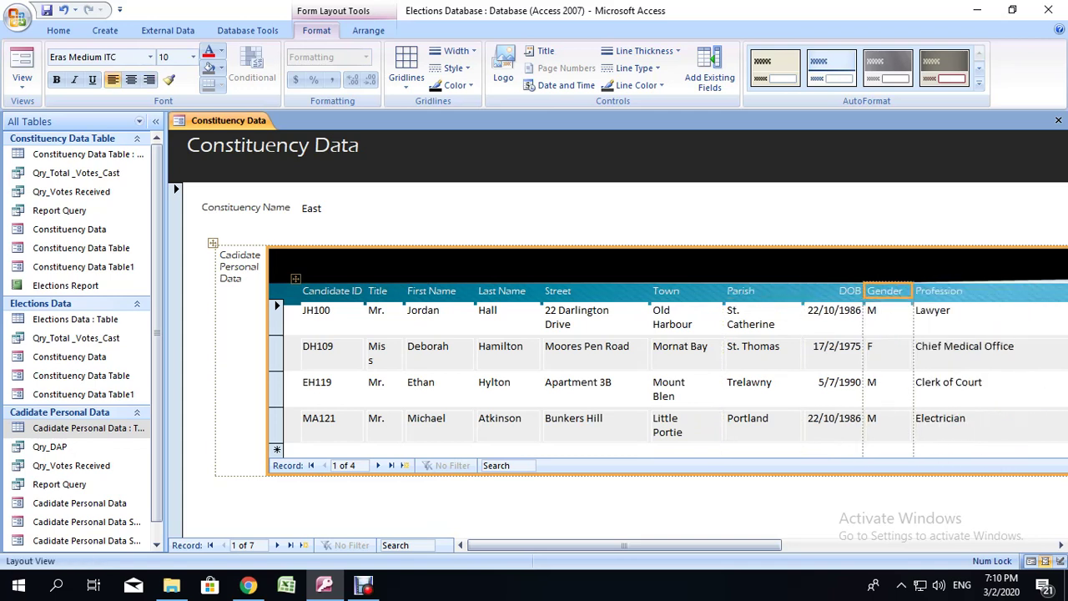
Step: Narrow the subform's Profession column, letting Chief Medical Office wrap onto a second line
{"action": "key", "text": "Right"}
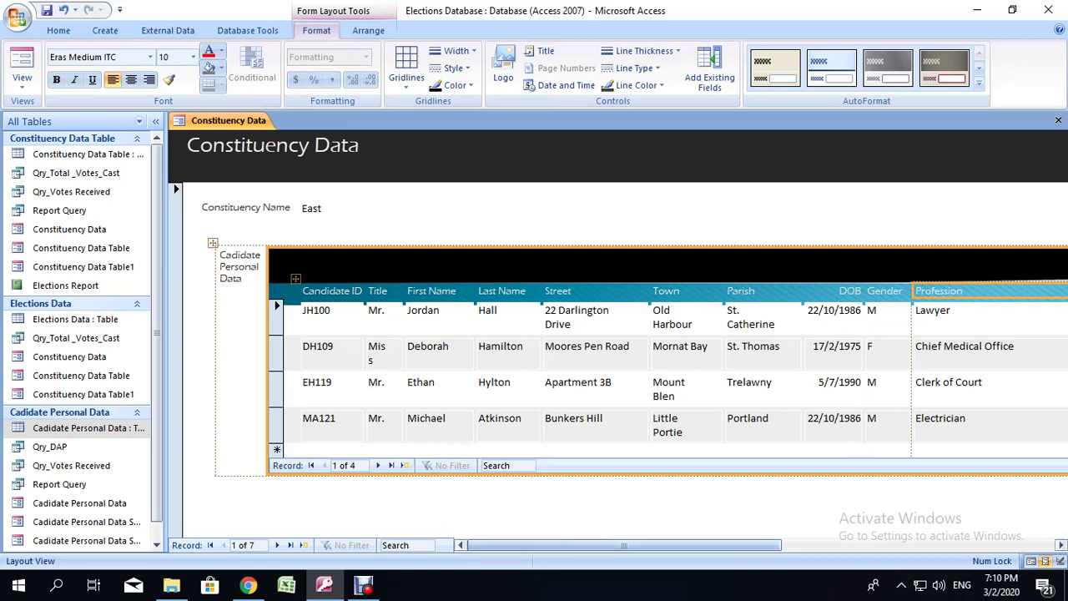
{"action": "left_click_drag", "start_coordinate": [624, 545], "coordinate": [677, 545]}
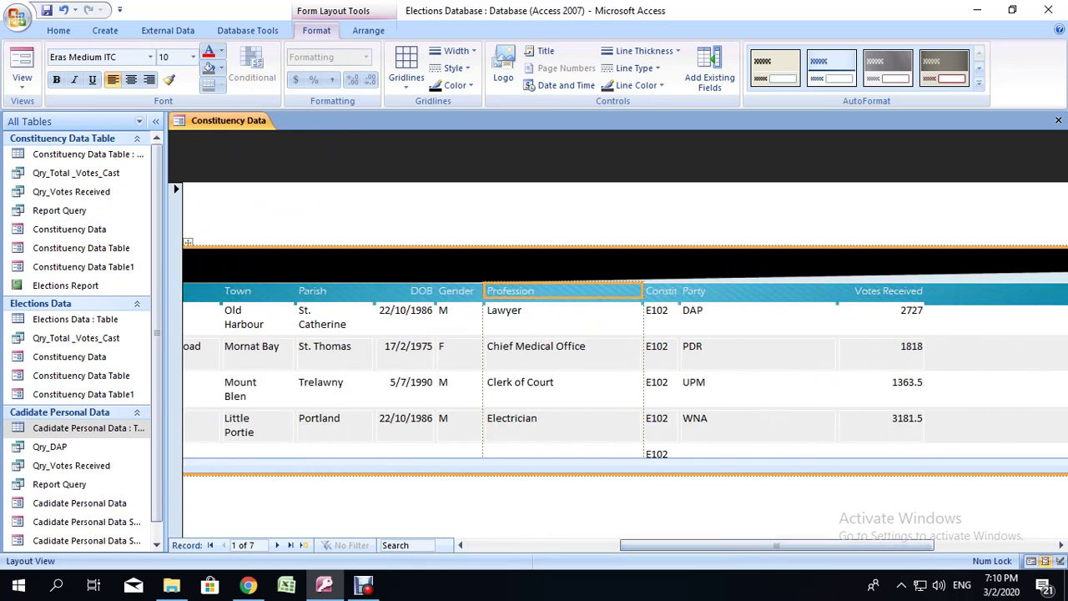
{"action": "key", "text": "shift+Left"}
{"action": "key", "text": "shift+Left"}
{"action": "key", "text": "shift+Left"}
{"action": "key", "text": "shift+Left"}
{"action": "key", "text": "shift+Left"}
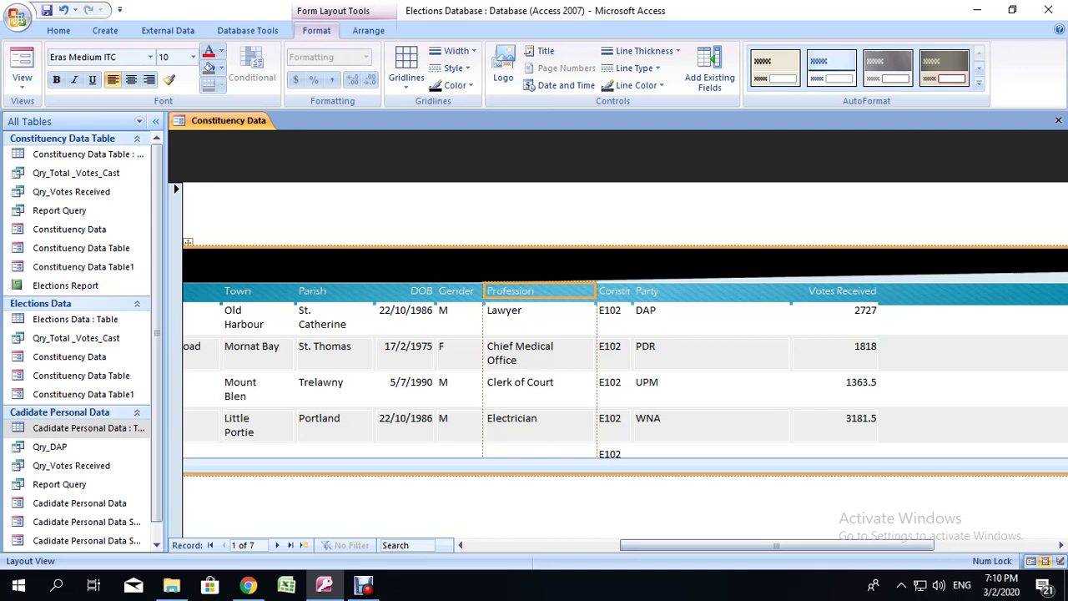
Step: Widen the subform's Constituency No column to show its full heading and narrow the Party column to fit its entries
{"action": "left_click", "coordinate": [614, 291]}
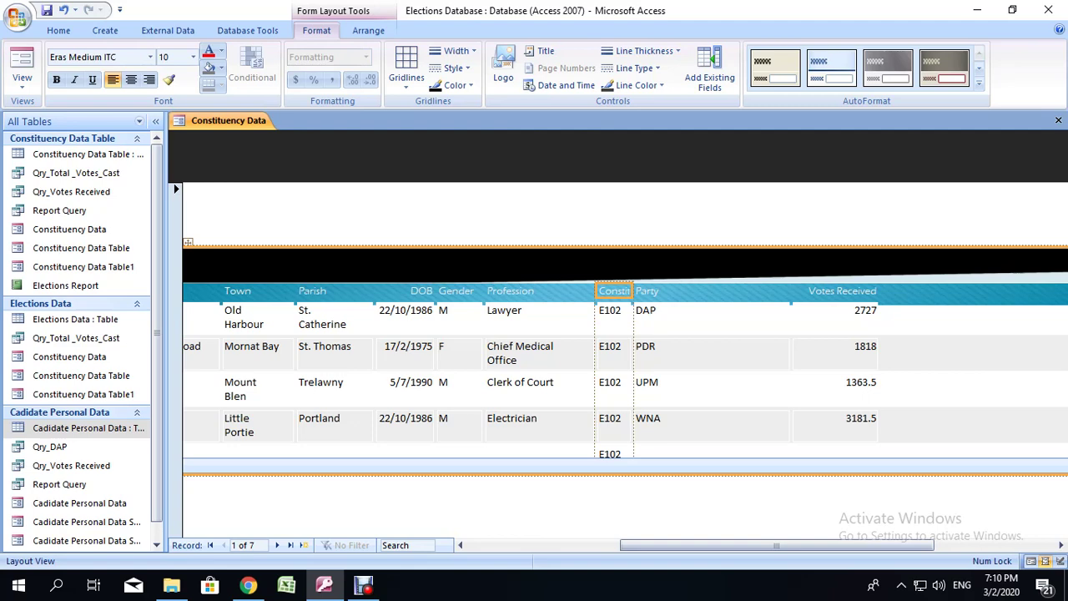
{"action": "left_click_drag", "start_coordinate": [634, 291], "coordinate": [681, 290]}
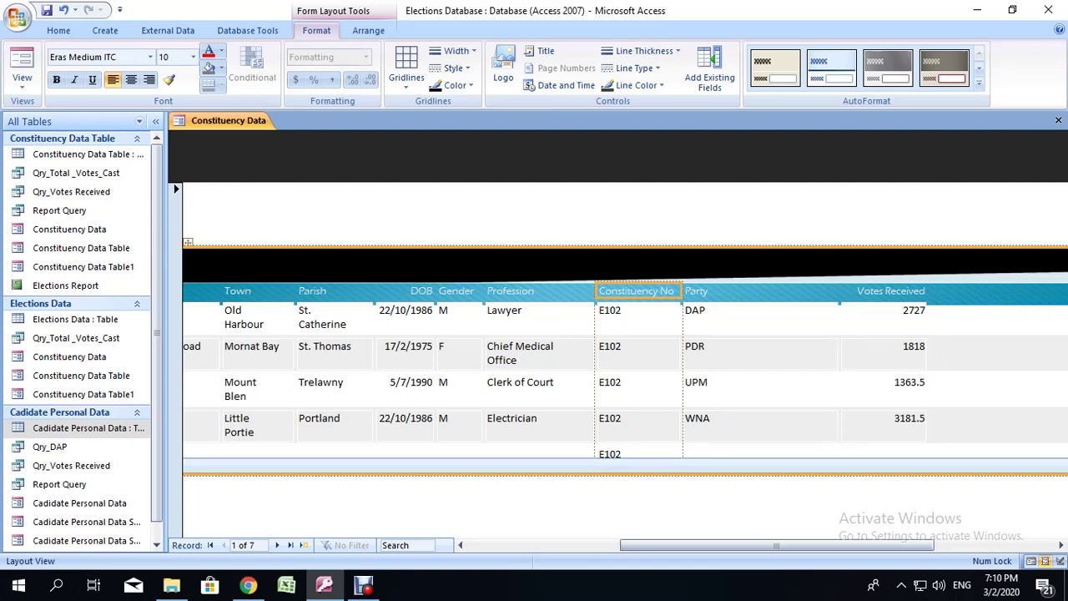
{"action": "left_click", "coordinate": [751, 291]}
{"action": "left_click_drag", "start_coordinate": [841, 291], "coordinate": [727, 291]}
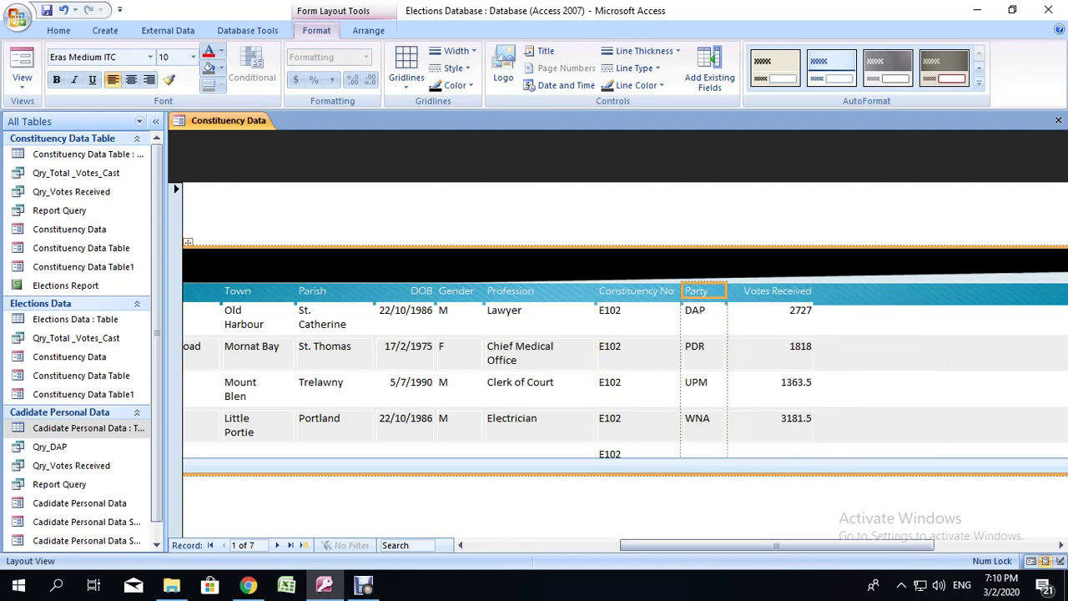
{"action": "left_click", "coordinate": [770, 292]}
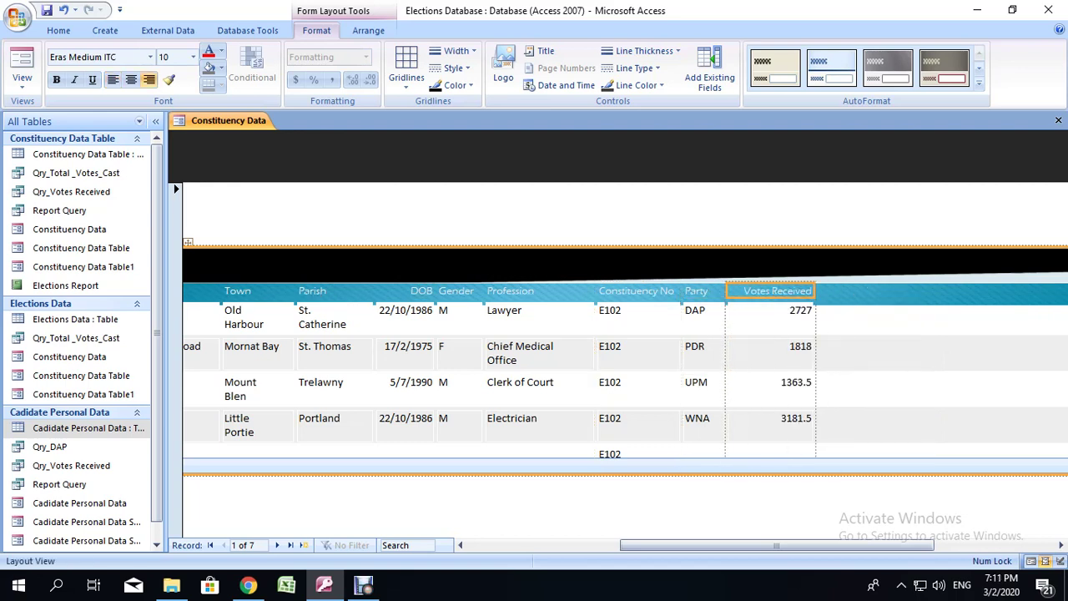
{"action": "left_click_drag", "start_coordinate": [777, 545], "coordinate": [893, 545]}
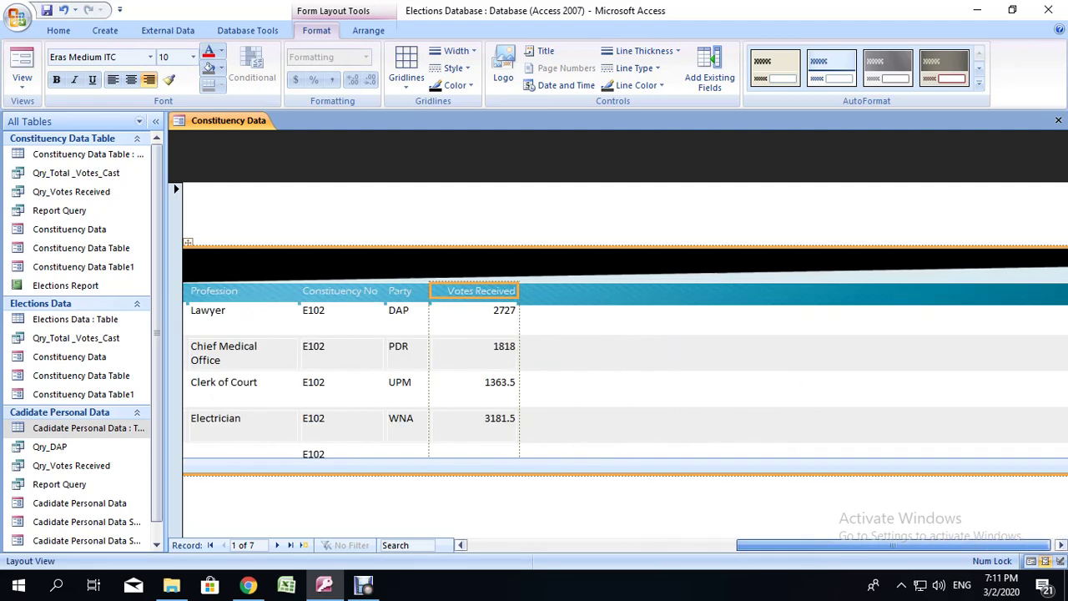
{"action": "scroll", "coordinate": [626, 375], "scroll_direction": "left", "scroll_amount": 6}
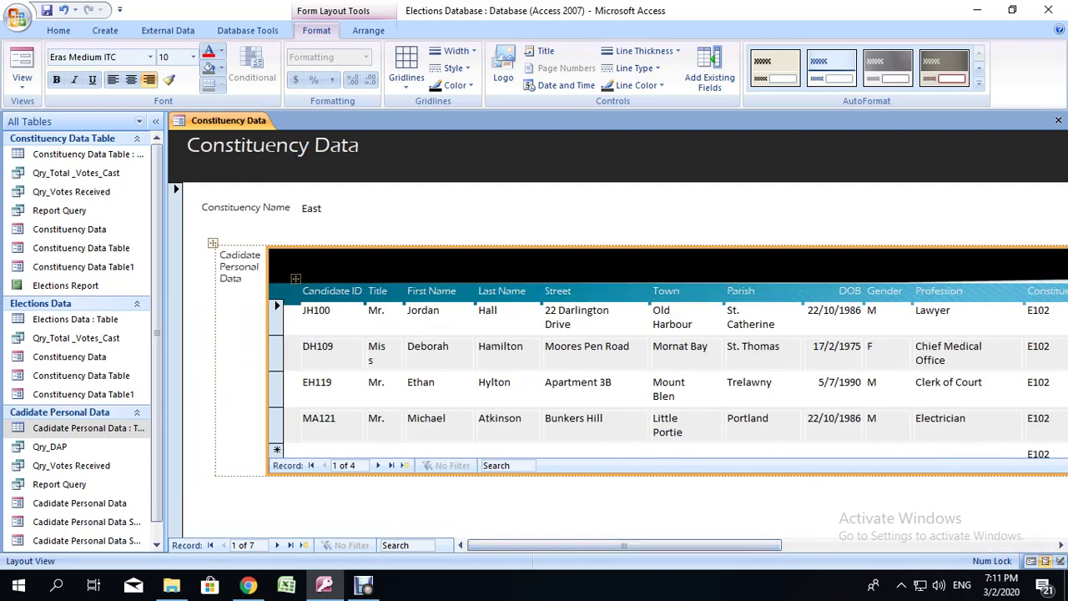
Step: Replace the title text in the form header with Candidate Data
{"action": "left_click", "coordinate": [490, 216]}
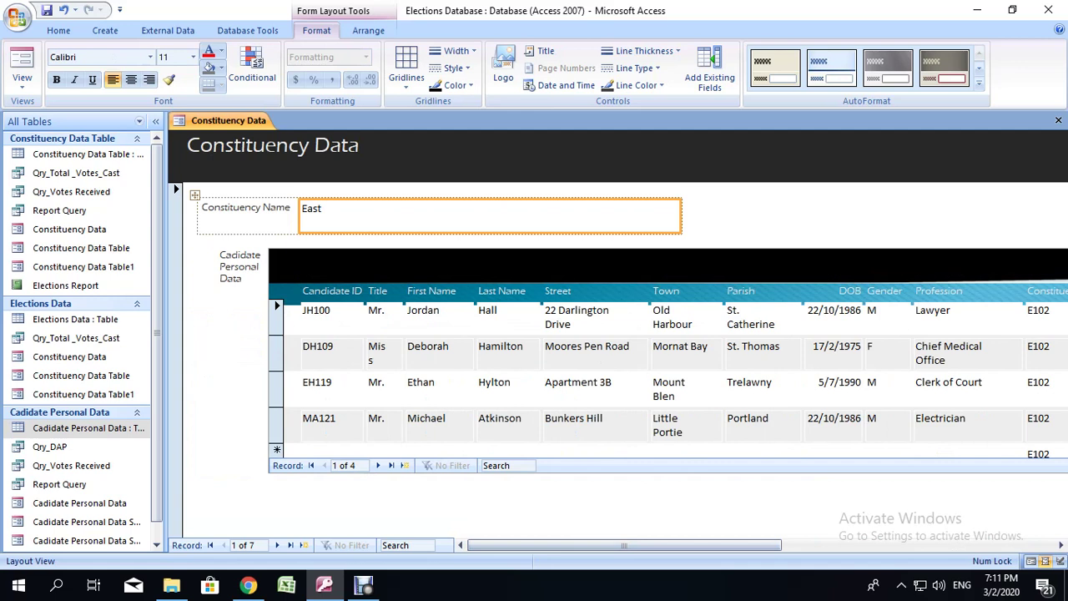
{"action": "left_click", "coordinate": [291, 155]}
{"action": "left_click", "coordinate": [265, 146]}
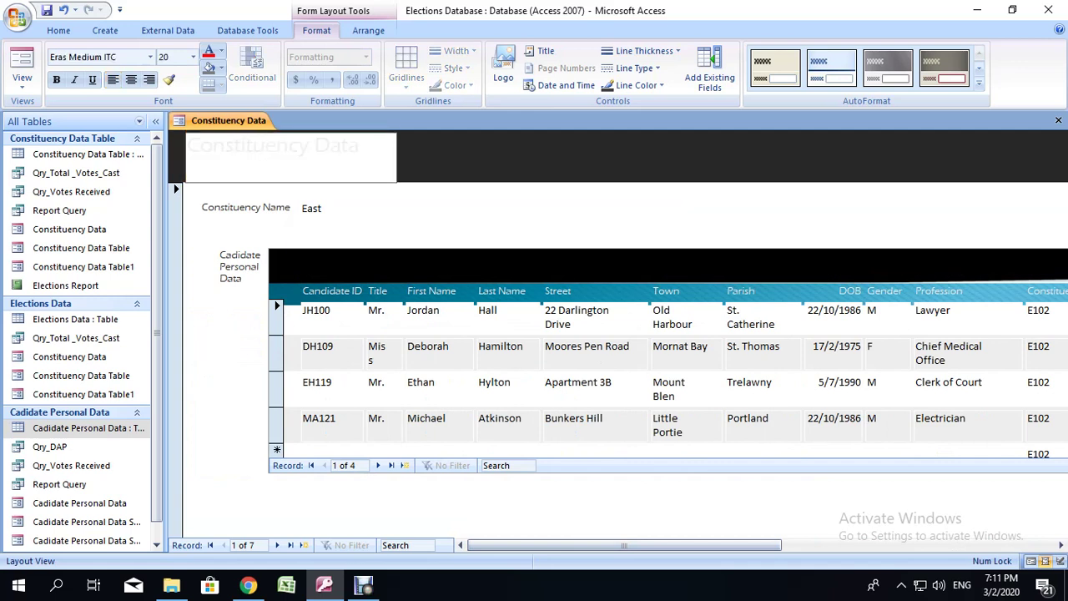
{"action": "left_click", "coordinate": [359, 147]}
{"action": "key", "text": "shift+Left"}
{"action": "key", "text": "shift+Left"}
{"action": "key", "text": "shift+Left"}
{"action": "key", "text": "shift+Left"}
{"action": "key", "text": "shift+Left"}
{"action": "key", "text": "shift+Left"}
{"action": "key", "text": "shift+Left"}
{"action": "key", "text": "shift+Left"}
{"action": "key", "text": "shift+Left"}
{"action": "key", "text": "shift+Left"}
{"action": "key", "text": "shift+Left"}
{"action": "key", "text": "shift+Left"}
{"action": "key", "text": "shift+Left"}
{"action": "key", "text": "shift+Left"}
{"action": "key", "text": "shift+Left"}
{"action": "key", "text": "shift+Left"}
{"action": "key", "text": "shift+Left"}
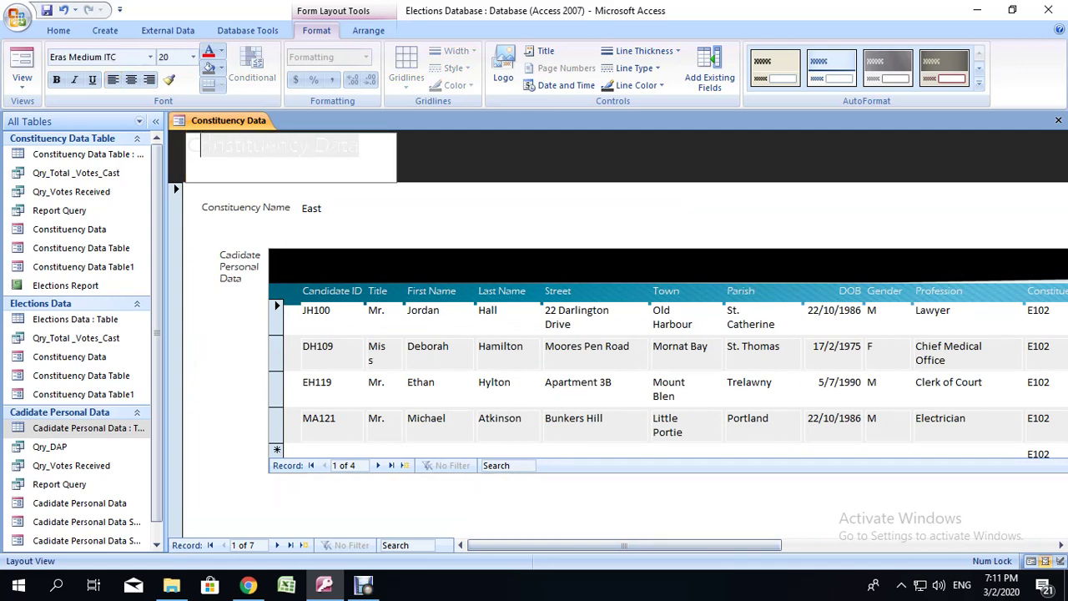
{"action": "type", "text": "Ca"}
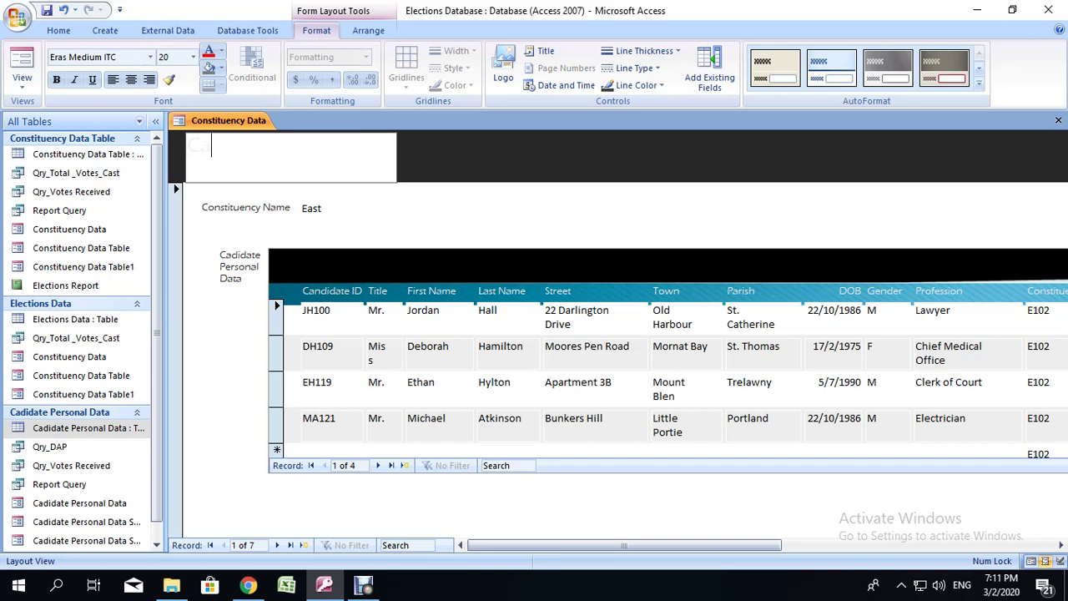
{"action": "type", "text": "ndidate Data"}
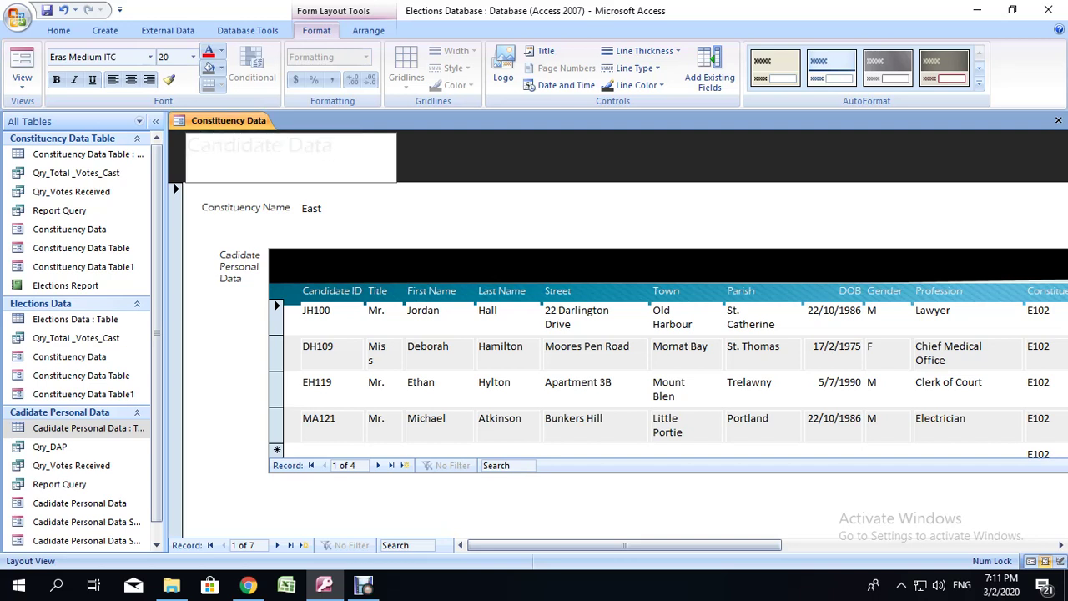
{"action": "key", "text": "Return"}
{"action": "left_click", "coordinate": [310, 146]}
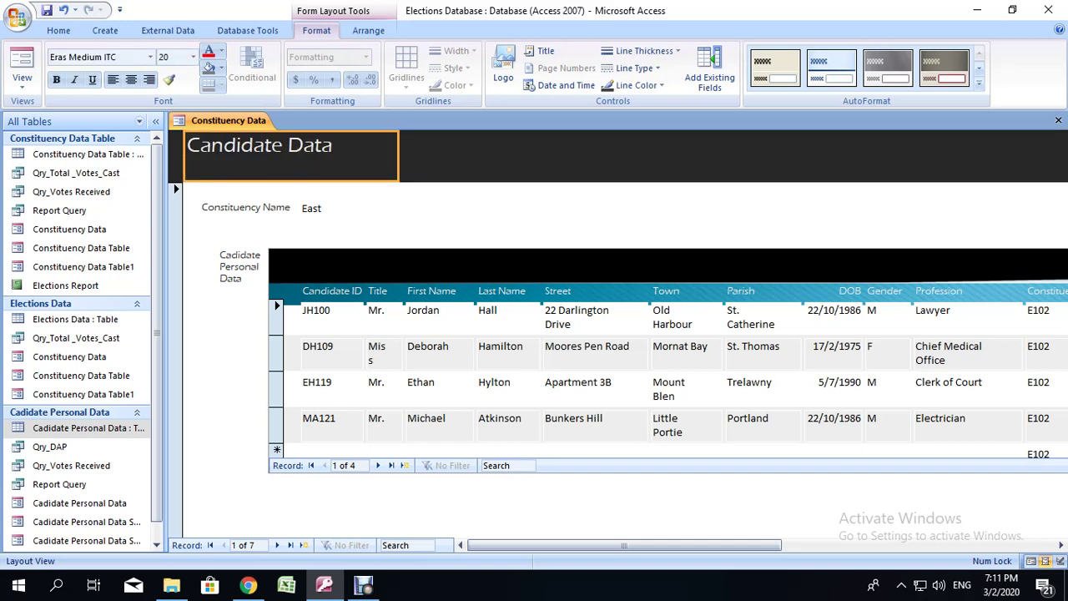
{"action": "double_click", "coordinate": [311, 146]}
{"action": "left_click", "coordinate": [312, 146]}
{"action": "left_click_drag", "start_coordinate": [333, 146], "coordinate": [188, 146]}
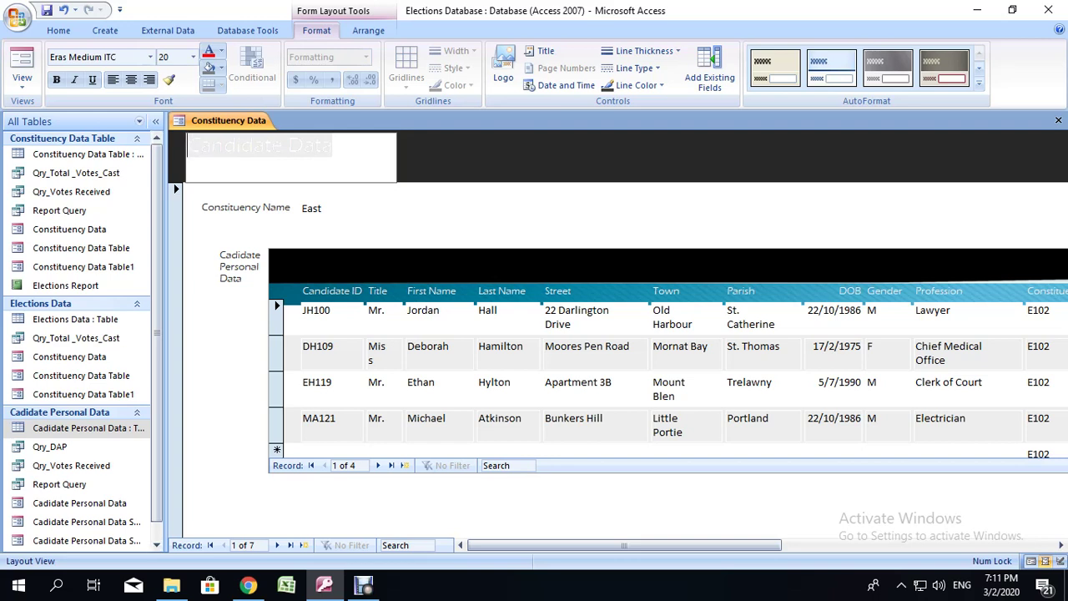
{"action": "key", "text": "Return"}
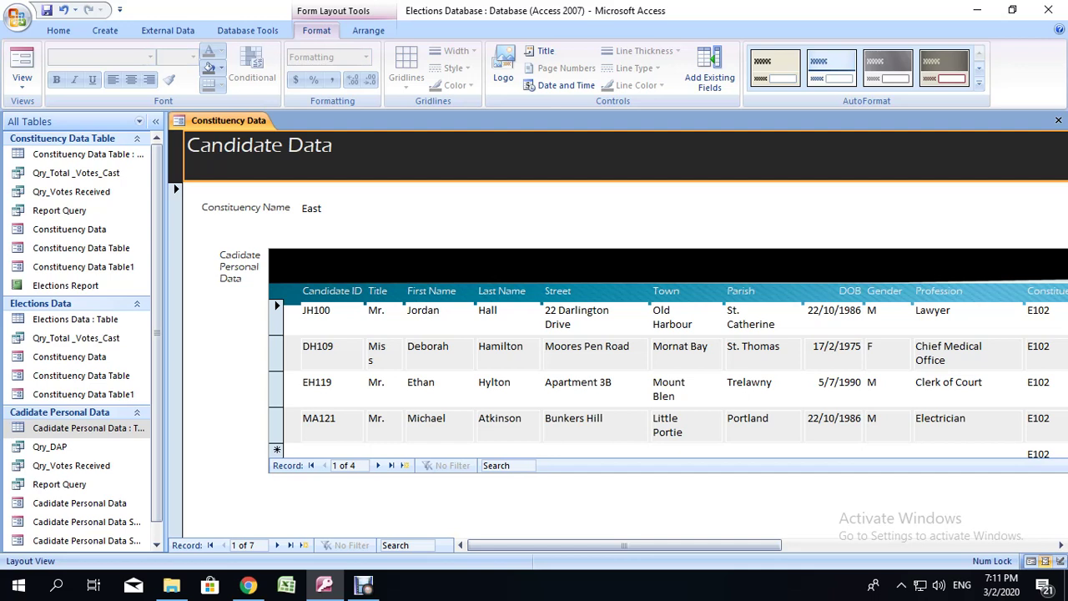
{"action": "left_click", "coordinate": [247, 210]}
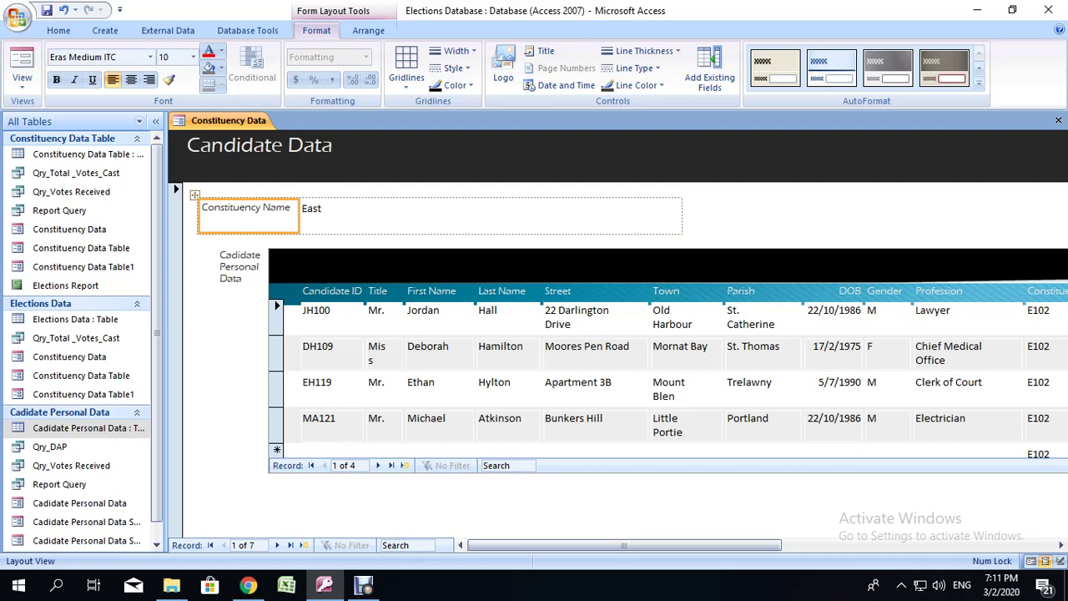
{"action": "left_click", "coordinate": [489, 215]}
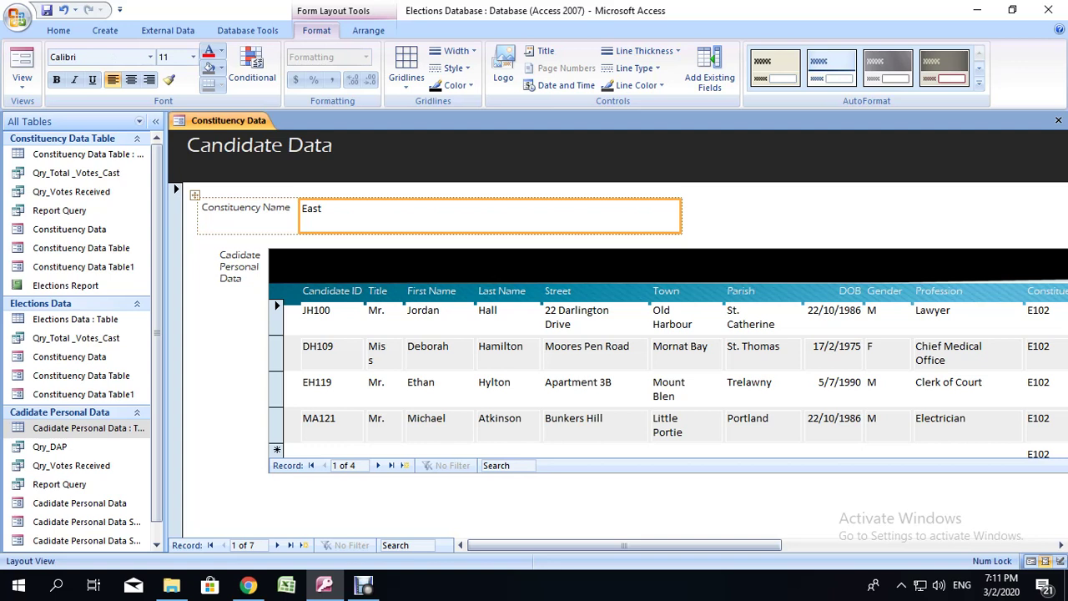
Step: Widen the subform's Title column slightly so that Miss fits on one line
{"action": "left_click", "coordinate": [384, 291]}
{"action": "left_click_drag", "start_coordinate": [405, 291], "coordinate": [410, 291]}
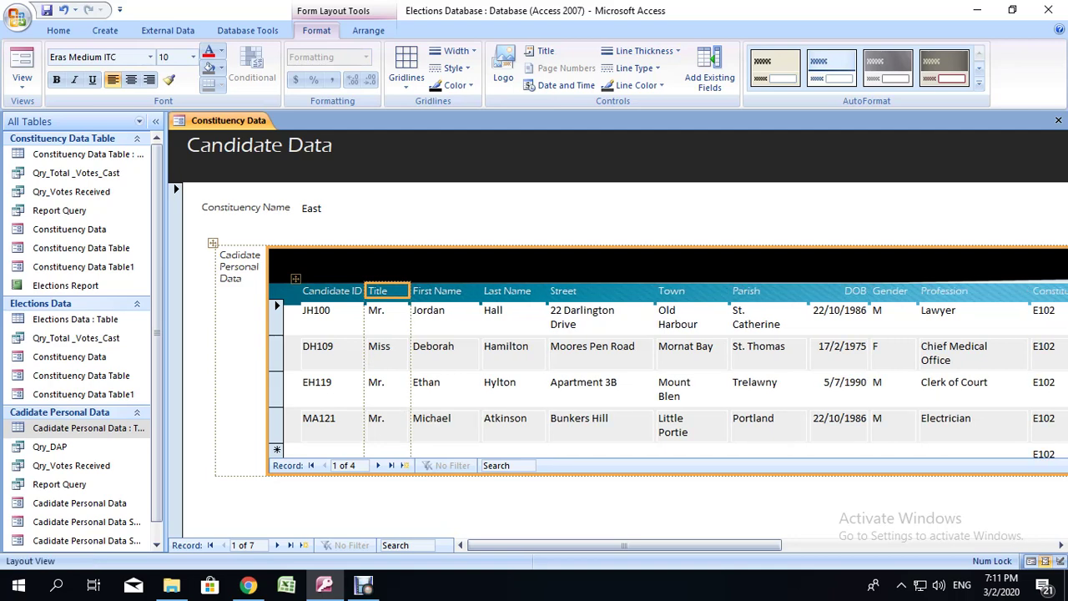